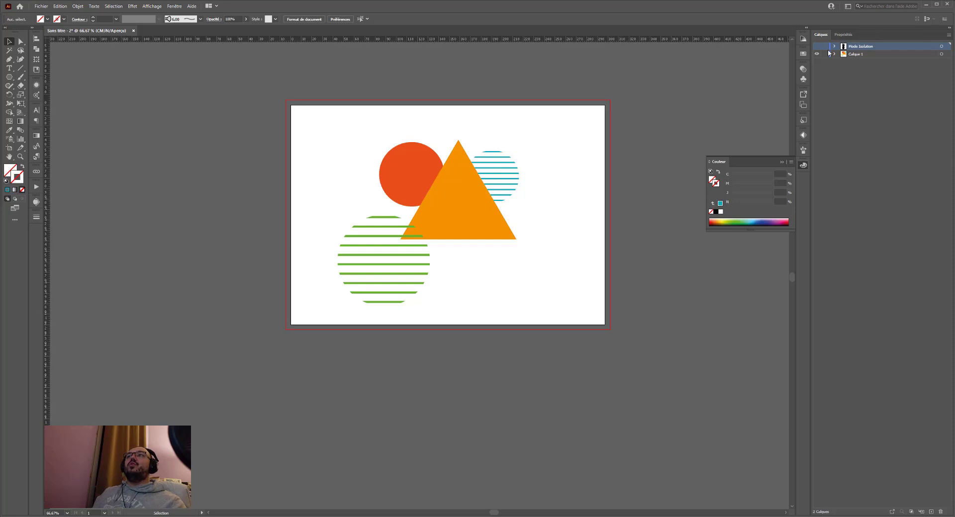
# Hide the Calque 1 layer and show the Mode Isolation layer containing the pineapple
pyautogui.click(817, 54)
pyautogui.click(816, 46)
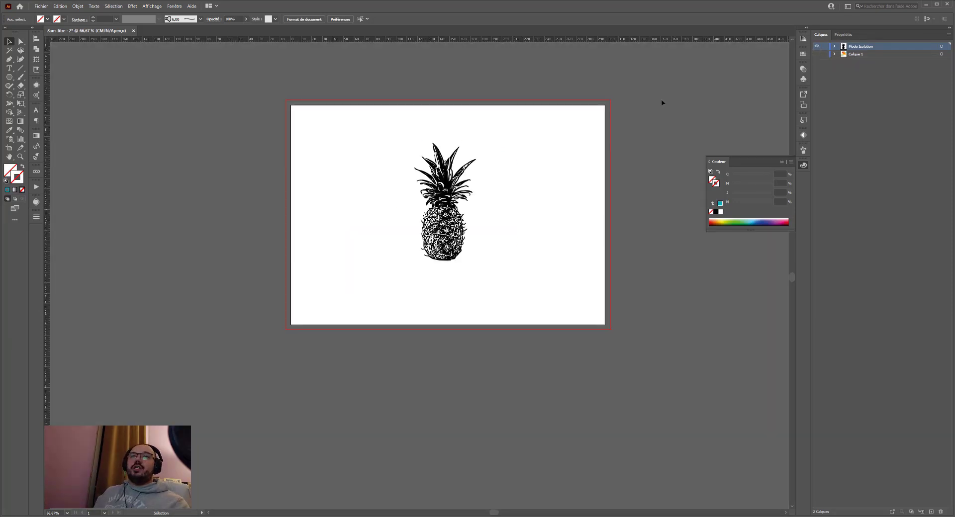
pyautogui.click(439, 189)
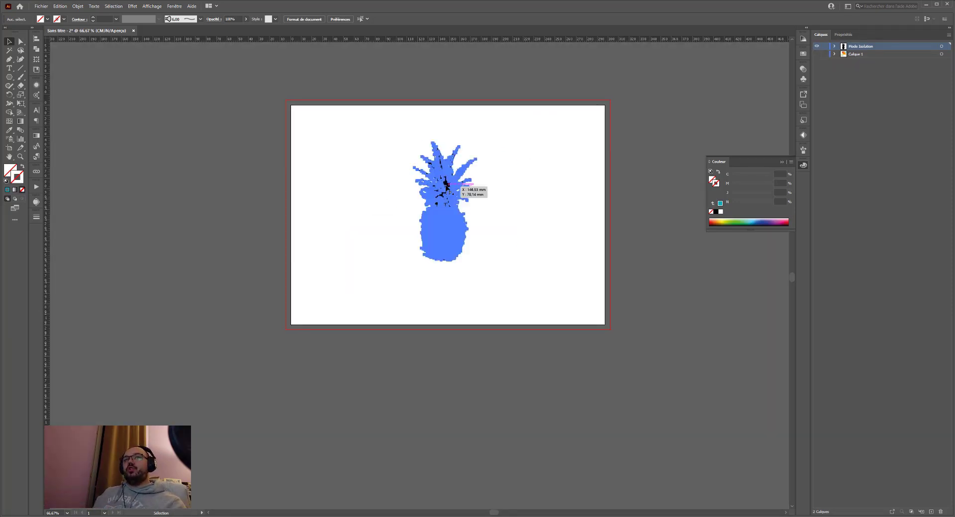
pyautogui.click(510, 175)
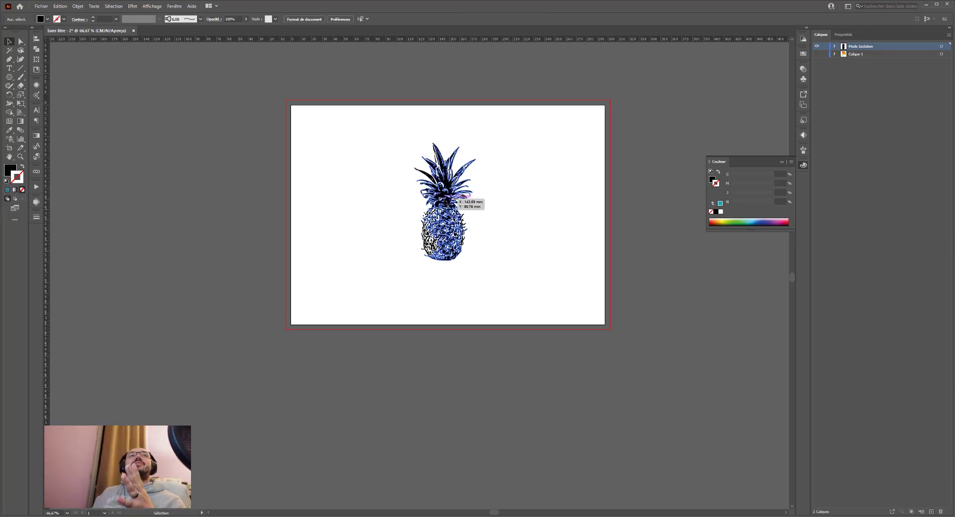
# Create a new pattern from the pineapple group and accept the notice about the new swatch
pyautogui.click(426, 244)
pyautogui.click(77, 6)
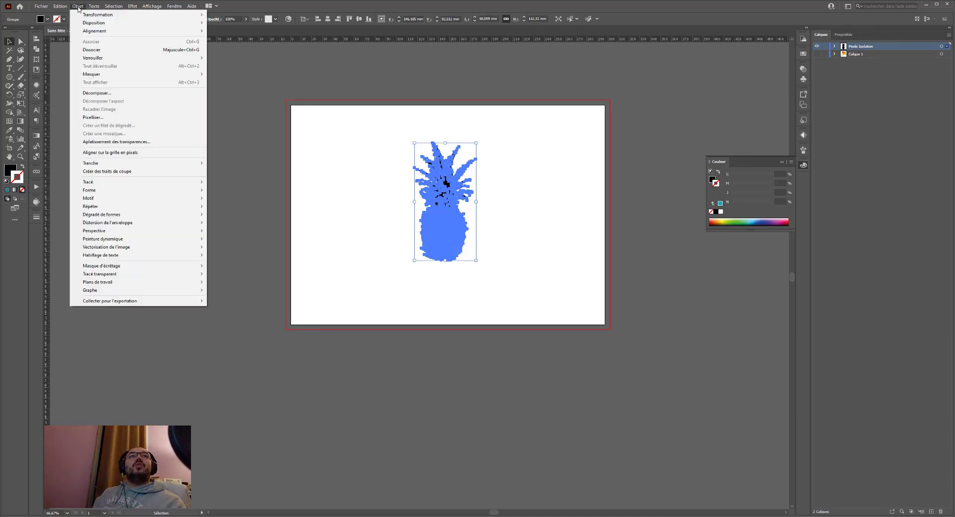
pyautogui.moveTo(125, 205)
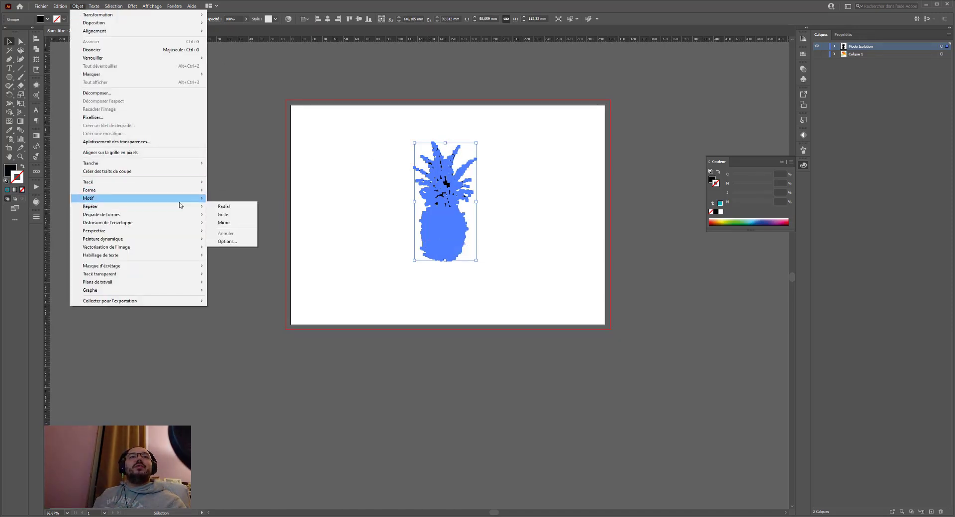
pyautogui.moveTo(174, 198)
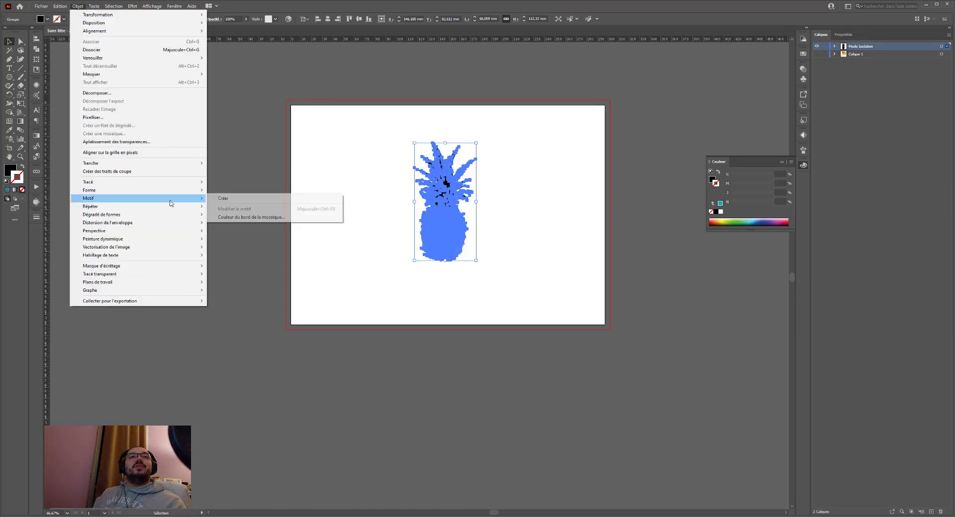
pyautogui.click(246, 200)
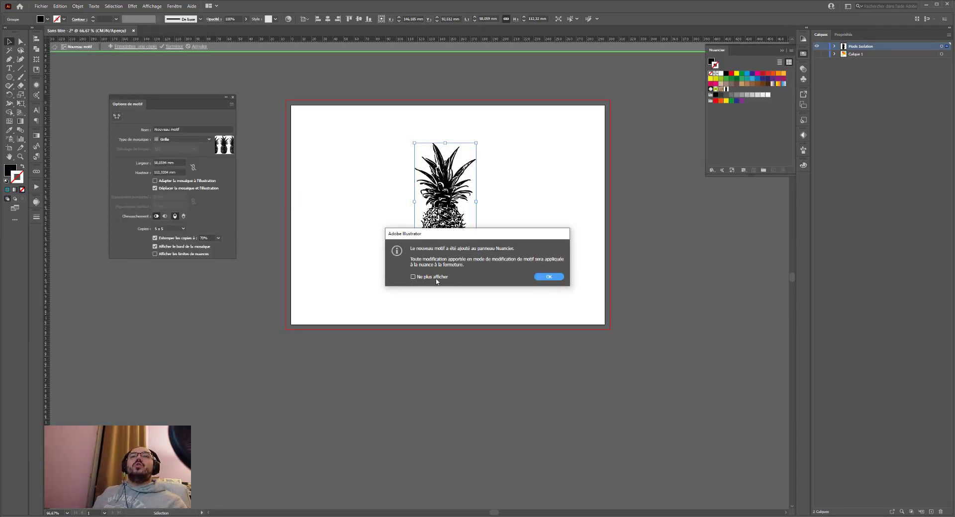
pyautogui.click(549, 277)
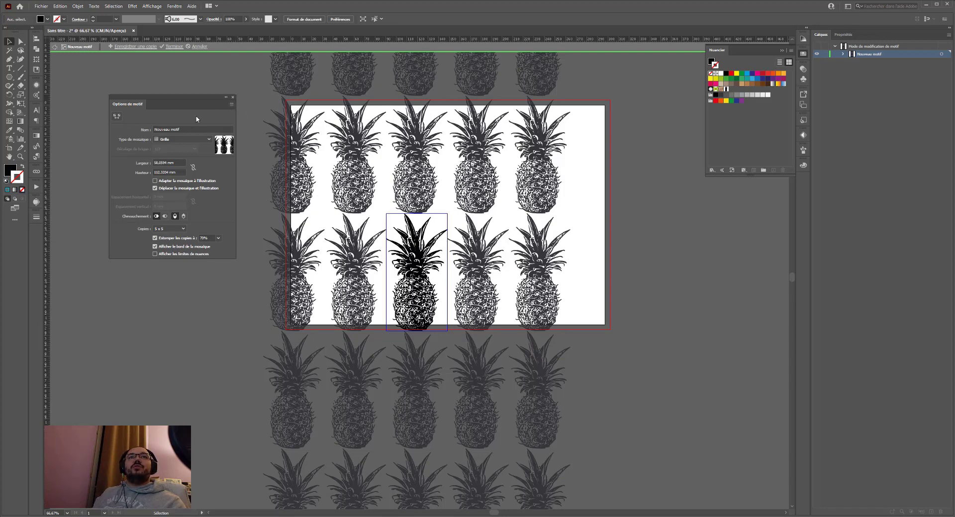
# Name the pattern "ananas" and move the pineapple slightly up and to the right on the artboard
pyautogui.click(232, 104)
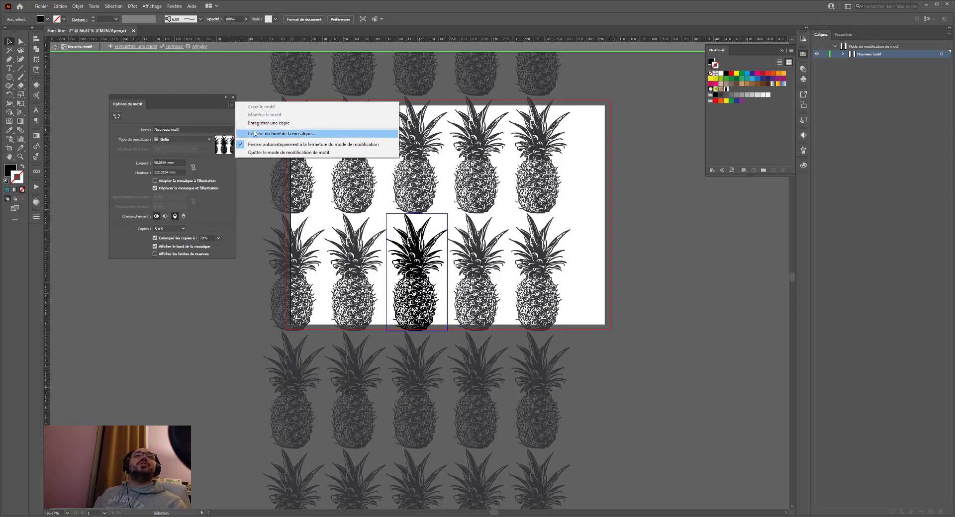
pyautogui.click(177, 116)
pyautogui.click(186, 130)
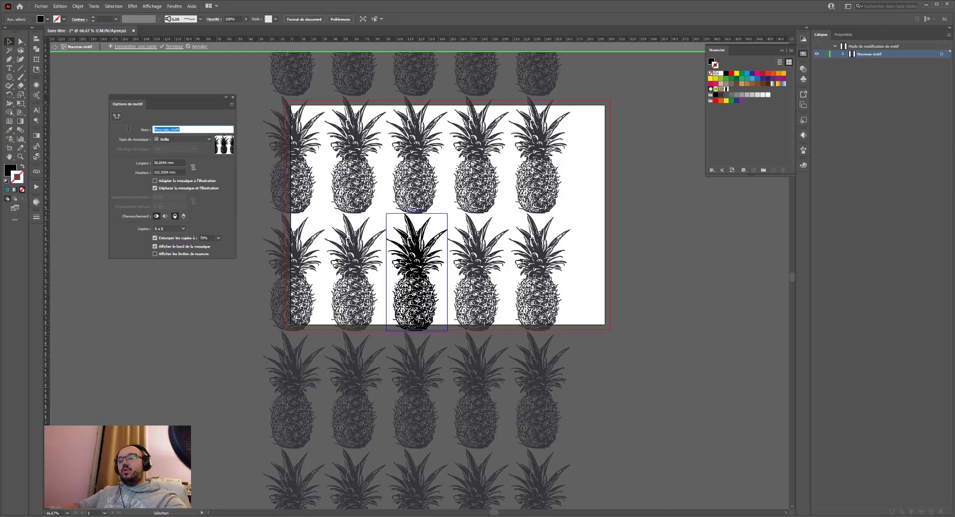
pyautogui.write('ananas')
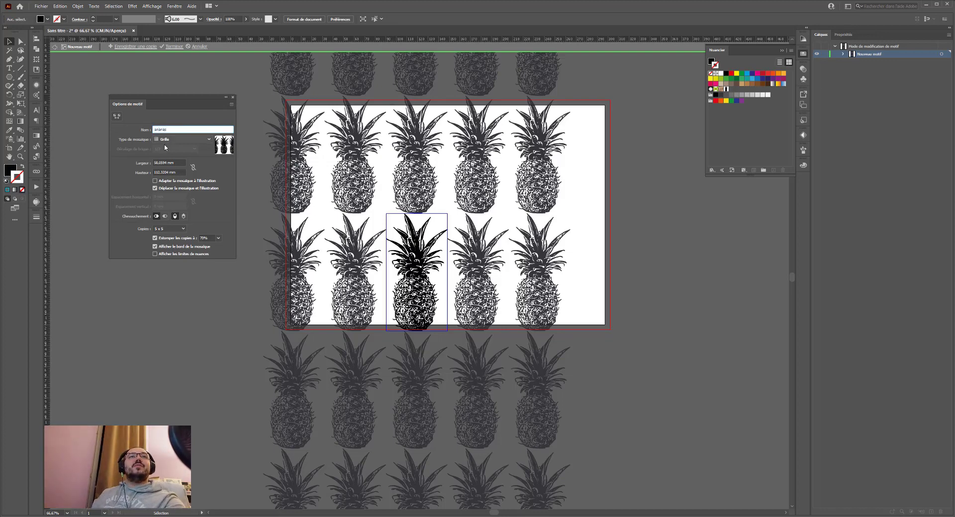
pyautogui.moveTo(408, 268); pyautogui.dragTo(432, 239)
# Set the pattern's tile type to Brique par rangée
pyautogui.click(187, 141)
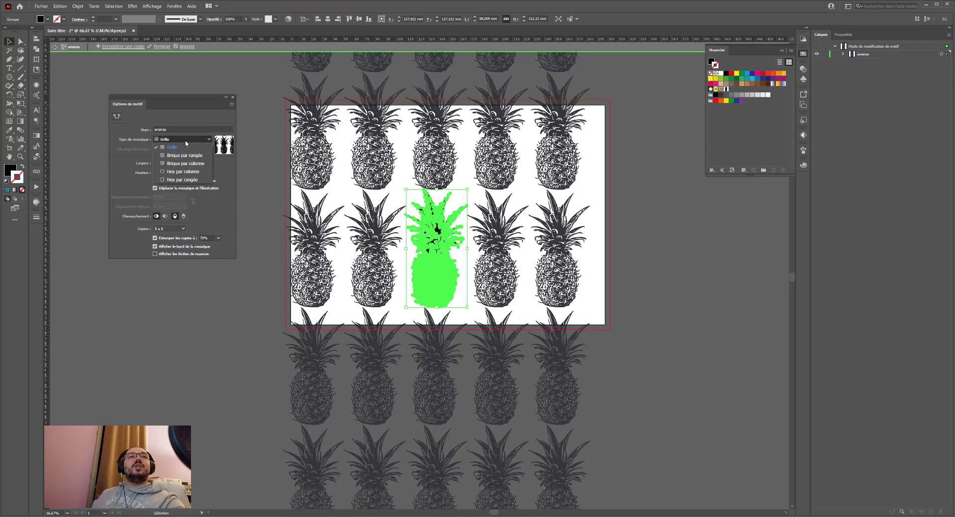
pyautogui.click(184, 143)
pyautogui.click(184, 142)
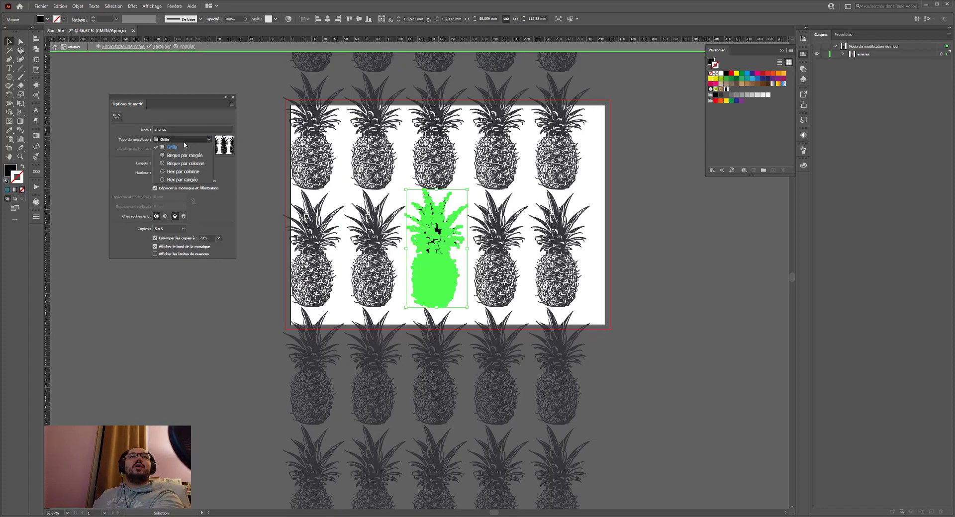
pyautogui.click(181, 154)
# Try brick offsets of 1/4, 1/2 and finally 2/3 for the row-based pineapple pattern
pyautogui.click(177, 149)
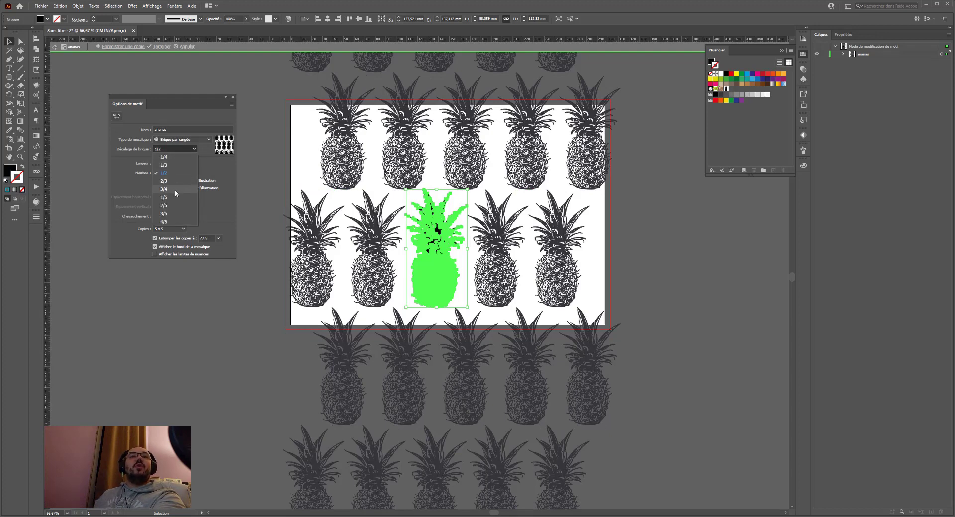
pyautogui.click(167, 157)
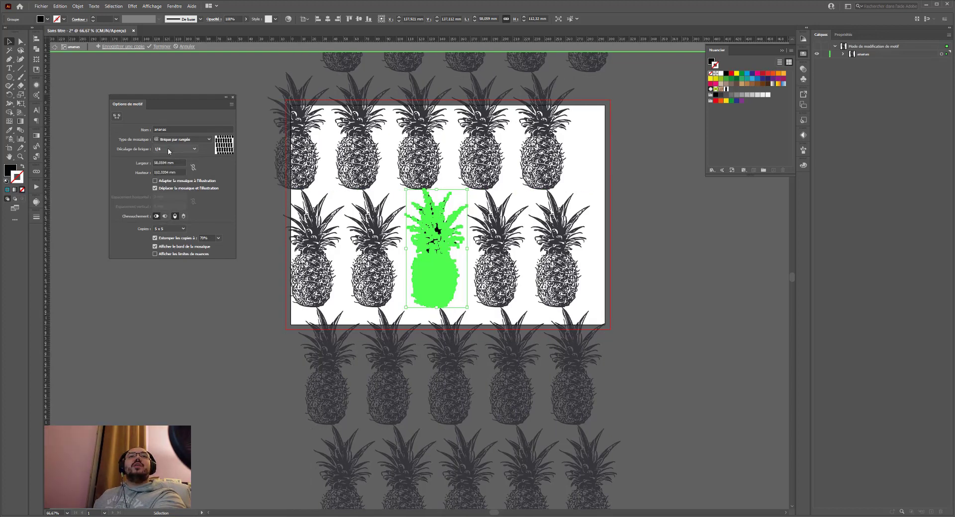
pyautogui.click(169, 150)
pyautogui.click(169, 172)
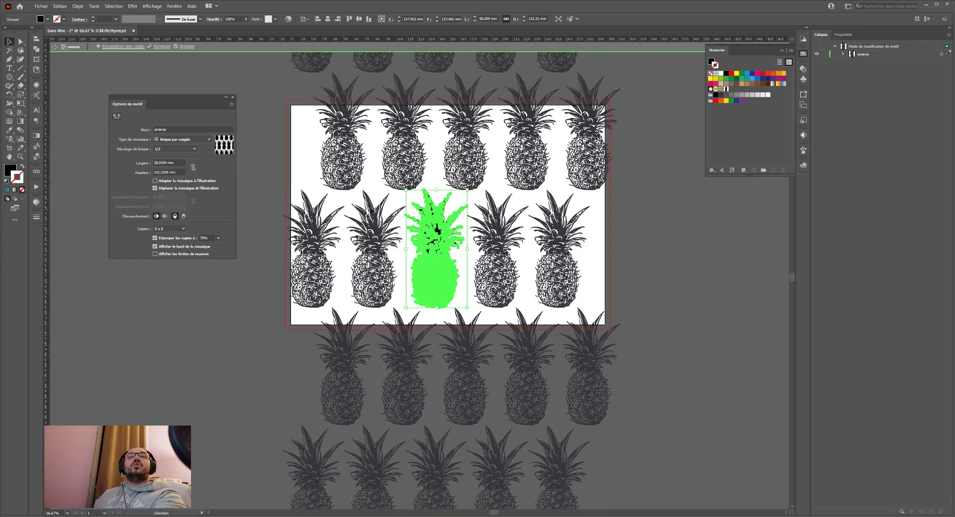
pyautogui.click(180, 148)
pyautogui.click(171, 180)
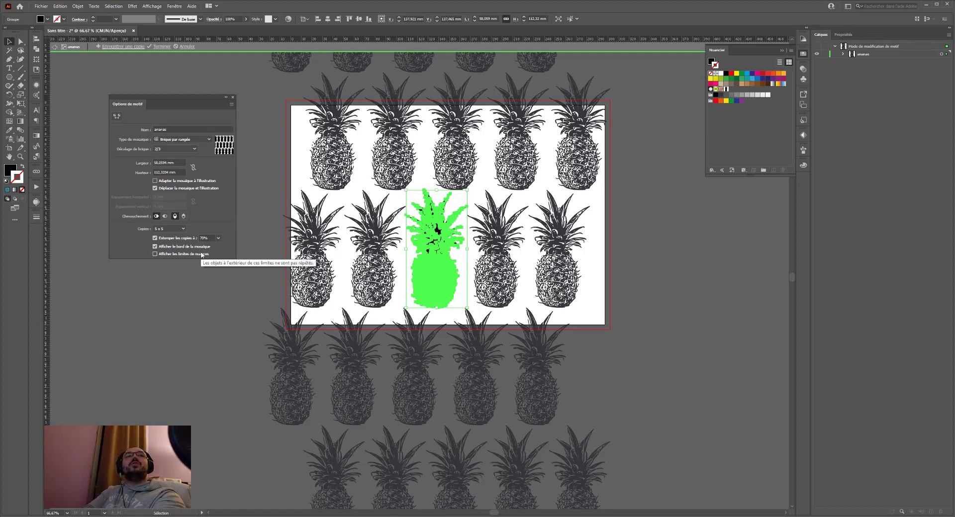
# Change the tile type to Brique par colonne and look through the brick offset choices
pyautogui.click(181, 139)
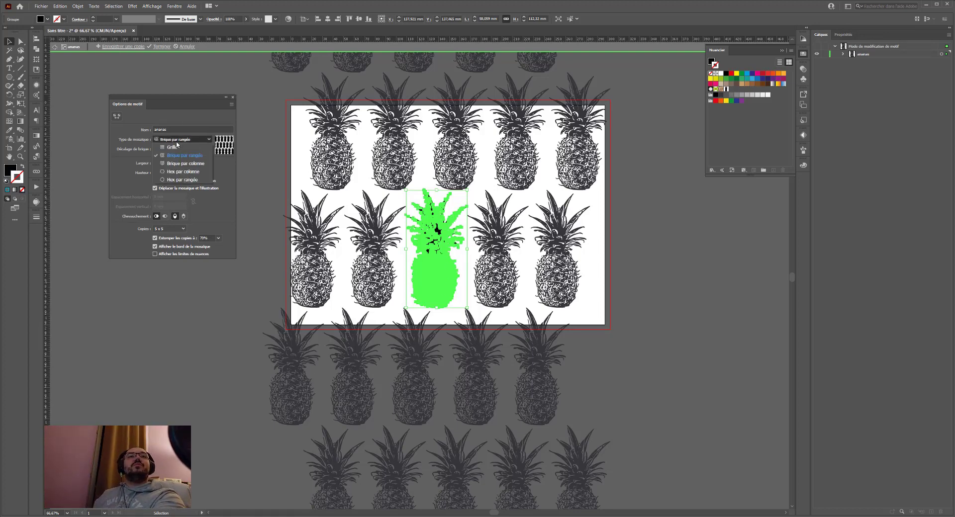
pyautogui.click(187, 167)
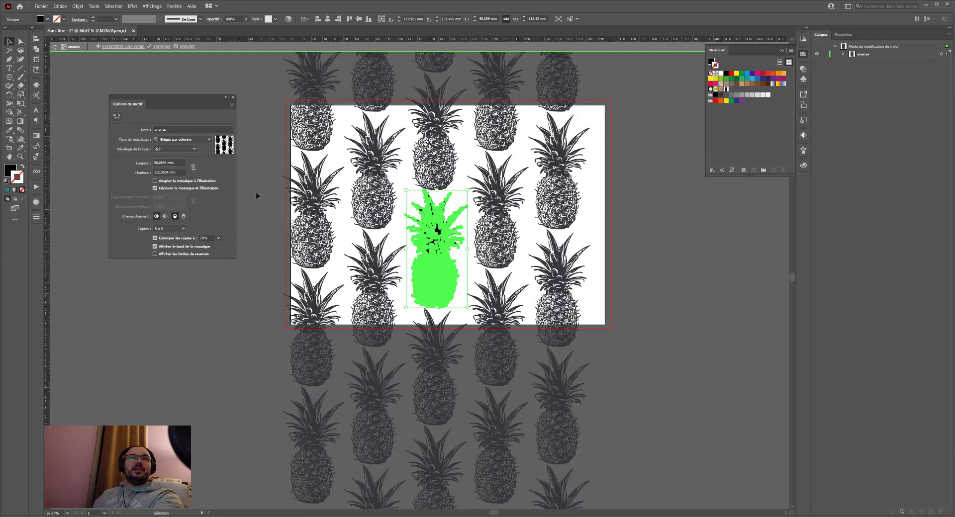
pyautogui.click(177, 149)
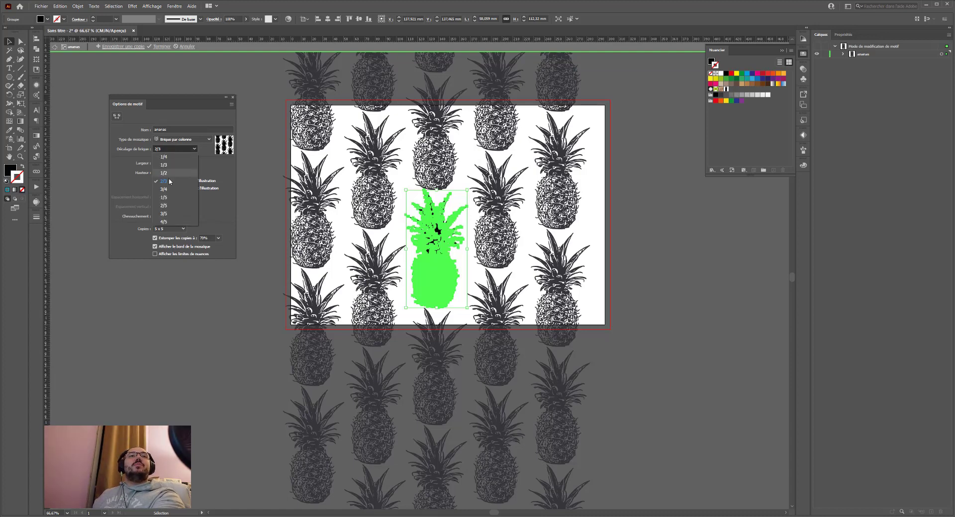
pyautogui.click(180, 149)
# Try the Hex par colonne tile type, followed by Hex par rangée
pyautogui.click(176, 140)
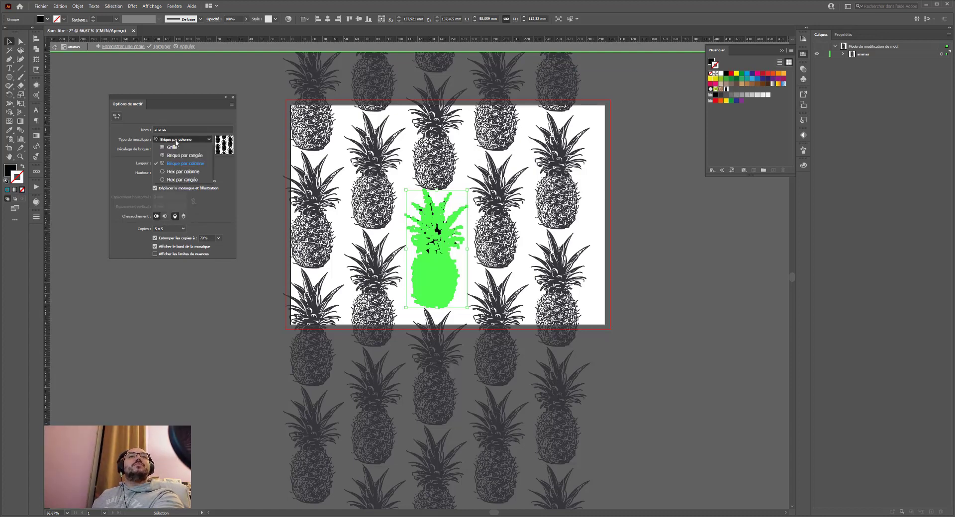
pyautogui.click(176, 171)
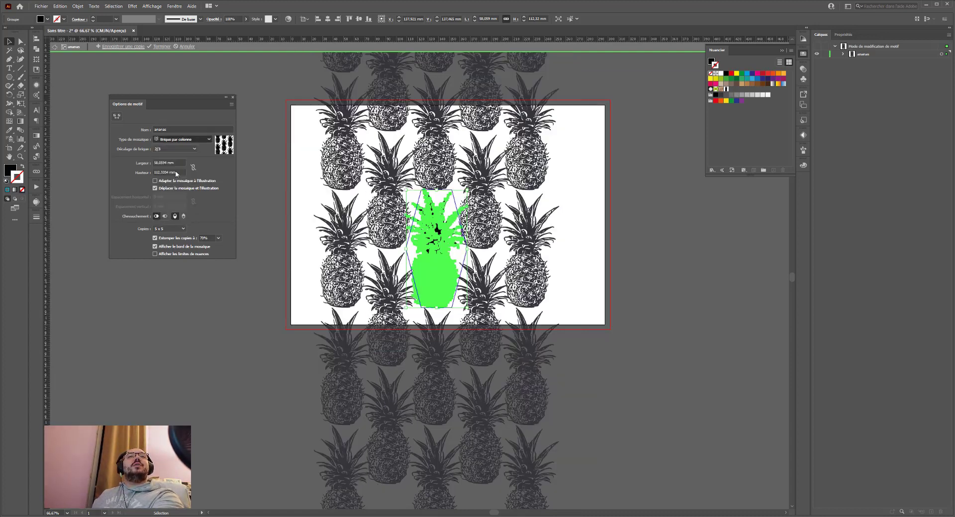
pyautogui.click(169, 139)
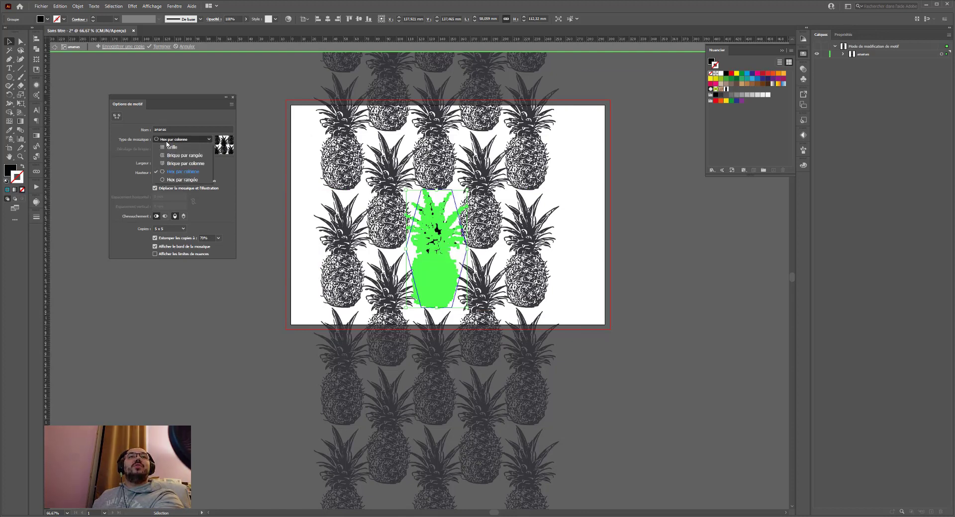
pyautogui.click(175, 180)
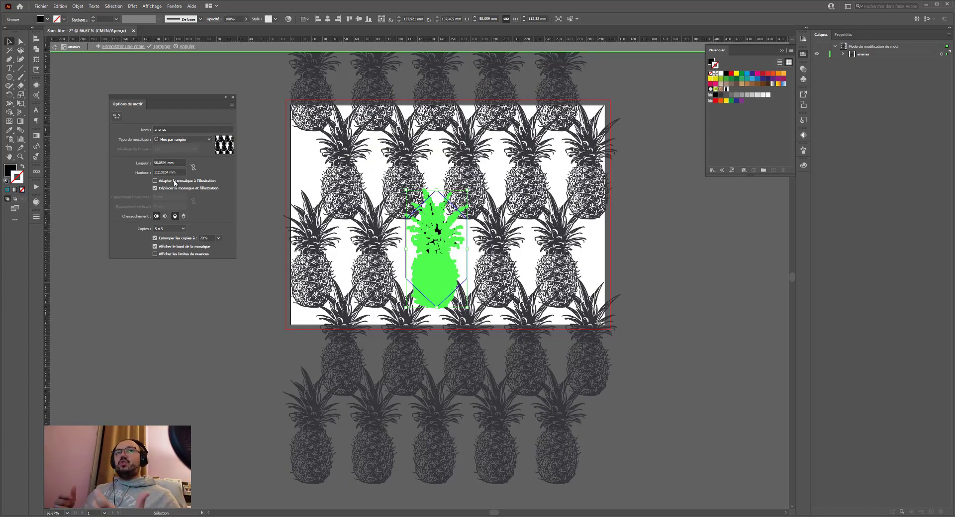
# Set the hexagonal tile's width to 60 mm, then increase it gradually to 74 mm
pyautogui.doubleClick(169, 162)
pyautogui.write('60')
pyautogui.press('Return')
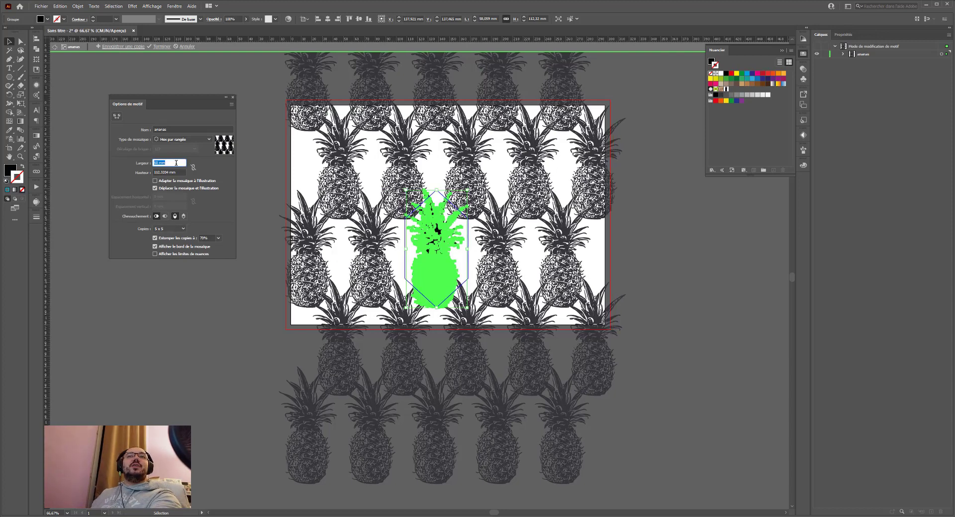
pyautogui.press('Up')
pyautogui.press('Up')
pyautogui.press('Up')
pyautogui.press('Up')
pyautogui.press('Up')
pyautogui.press('Up')
pyautogui.press('Up')
pyautogui.press('Up')
pyautogui.press('Up')
pyautogui.press('Up')
pyautogui.press('Up')
pyautogui.press('Up')
pyautogui.press('Up')
pyautogui.press('Up')
# Set the hexagonal tile's height to 118 mm, then increase it gradually to 125 mm
pyautogui.doubleClick(180, 172)
pyautogui.write('118')
pyautogui.press('Return')
pyautogui.press('Up')
pyautogui.press('Up')
pyautogui.press('Up')
pyautogui.press('Up')
pyautogui.press('Up')
pyautogui.press('Up')
pyautogui.press('Up')
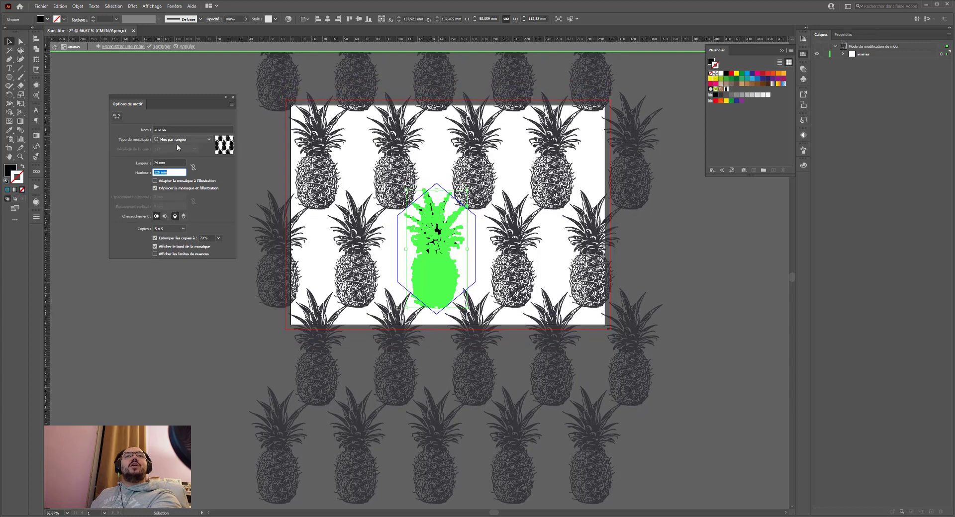
# Set the tile type to Brique par colonne and fit the tile size to the artwork
pyautogui.click(189, 139)
pyautogui.click(182, 166)
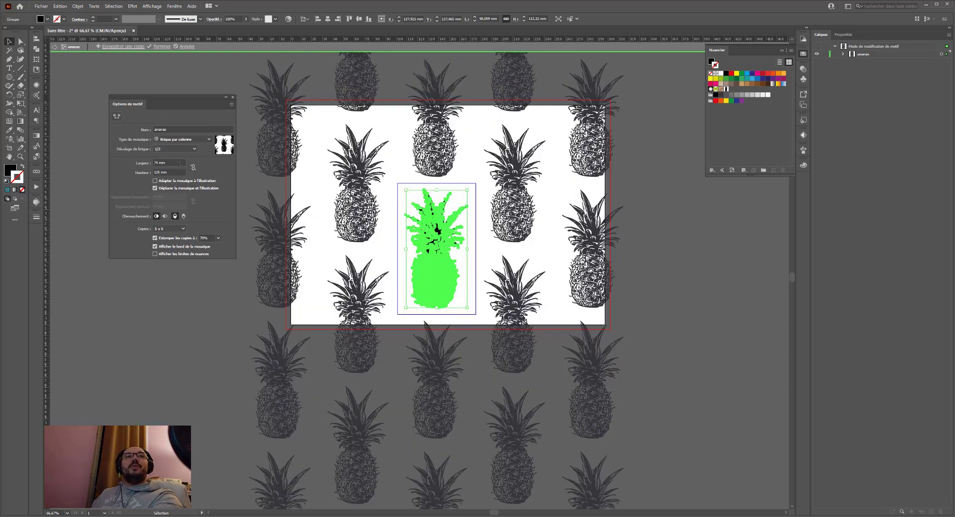
pyautogui.click(155, 181)
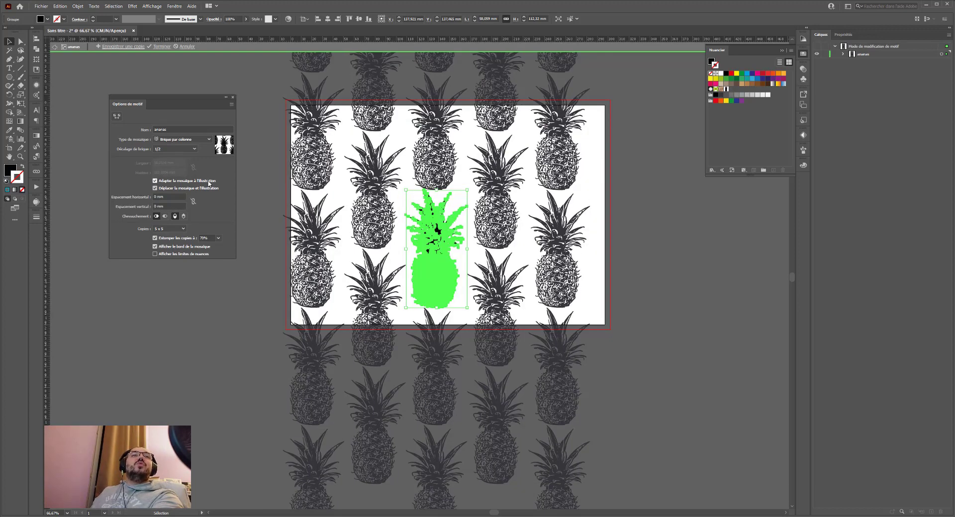
# Try resizing the pineapple, undo it, and toggle fitting the tile to the artwork off and back on
pyautogui.moveTo(407, 190); pyautogui.dragTo(386, 187)
pyautogui.hotkey('ctrl', 'z')
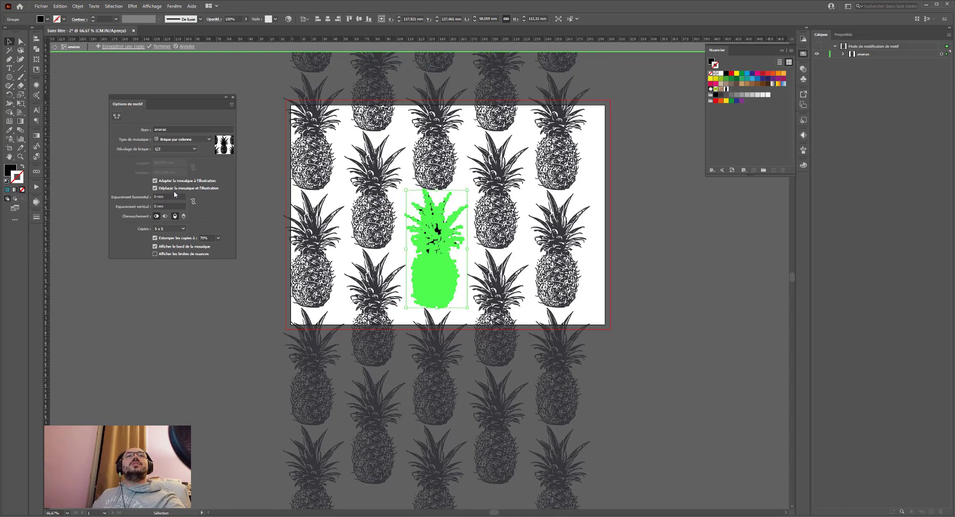
pyautogui.click(155, 181)
pyautogui.click(155, 182)
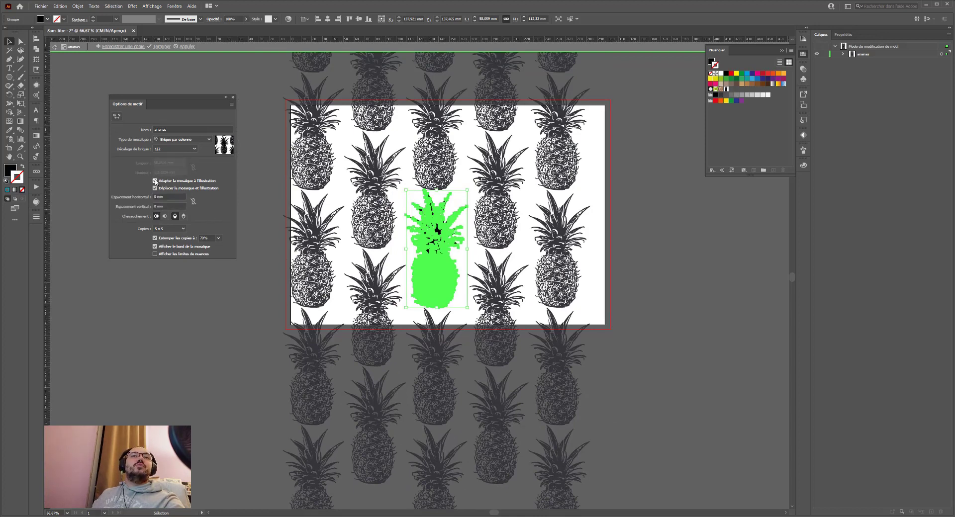
pyautogui.click(156, 181)
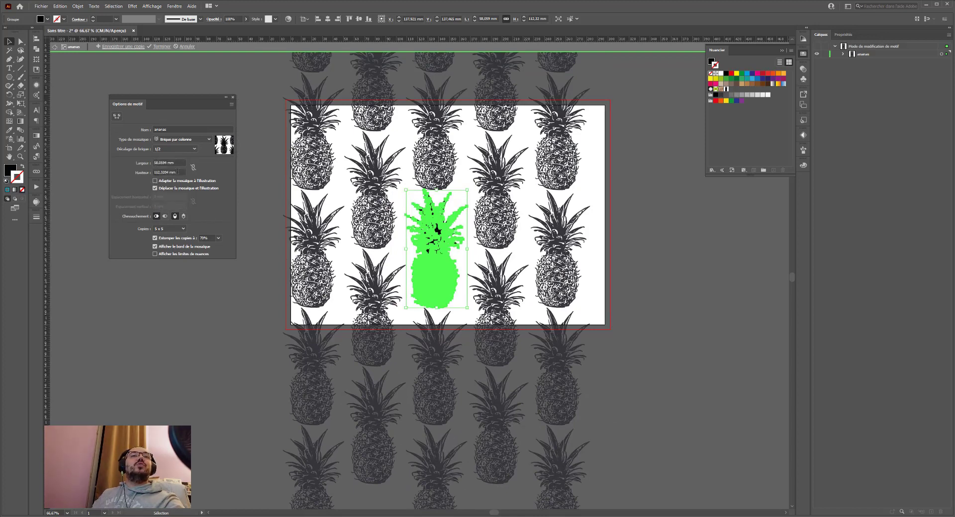
pyautogui.click(155, 181)
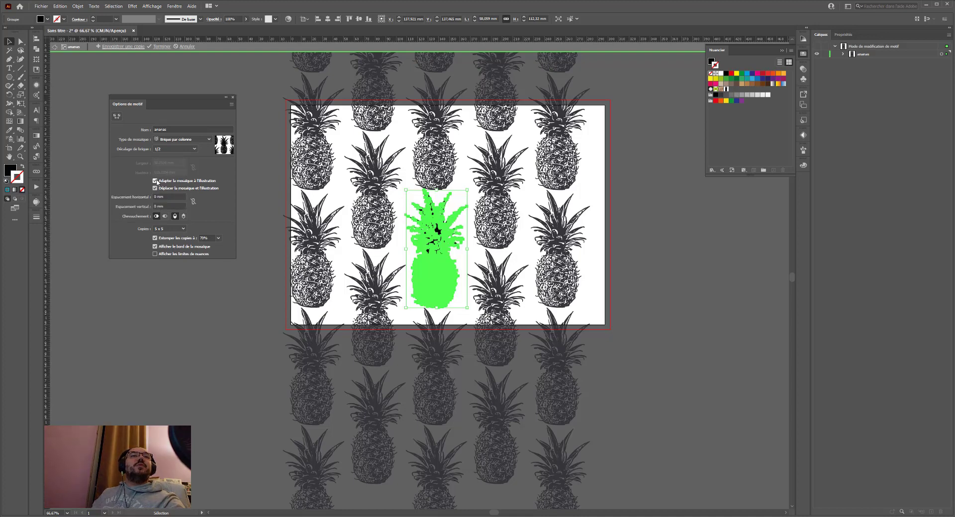
# Set both the horizontal and the vertical spacing of the pattern tiles to 10 mm
pyautogui.click(172, 197)
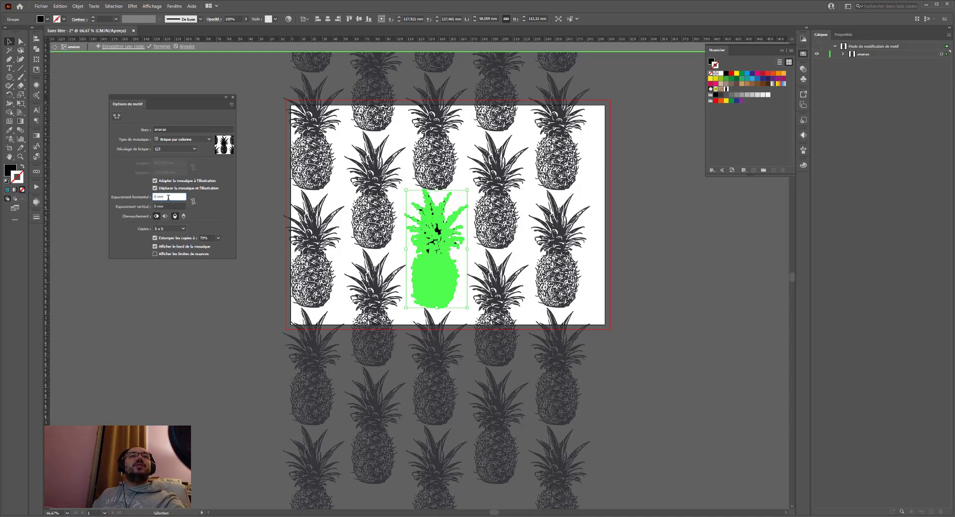
pyautogui.hotkey('shift', 'Up')
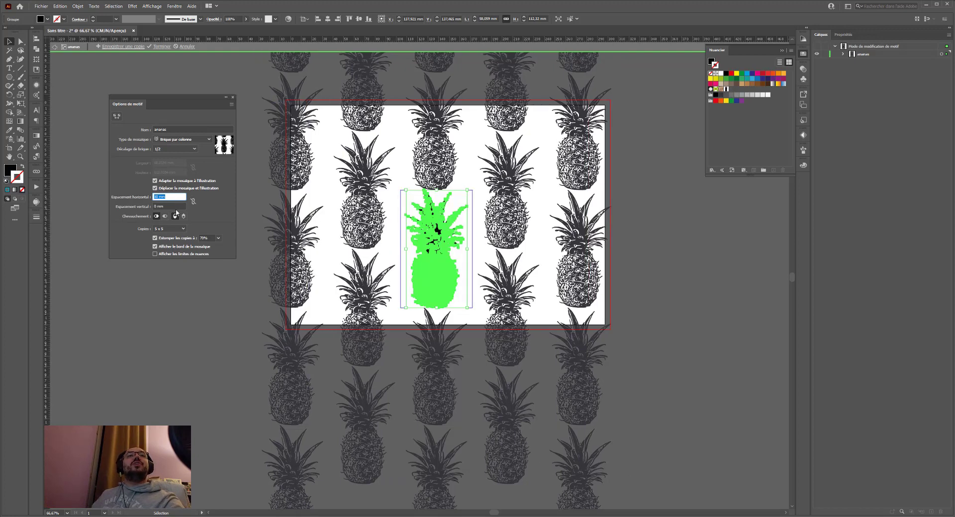
pyautogui.click(174, 205)
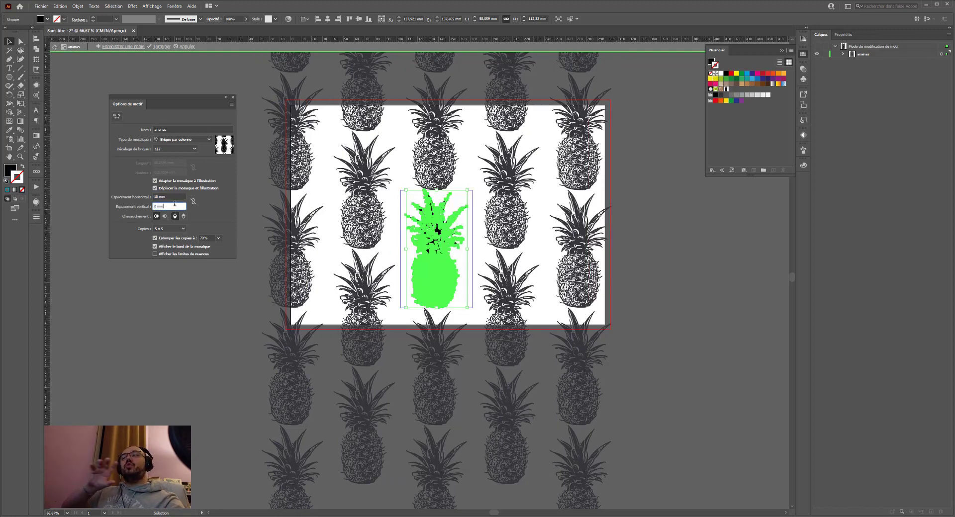
pyautogui.press('Up')
pyautogui.press('Up')
pyautogui.press('Up')
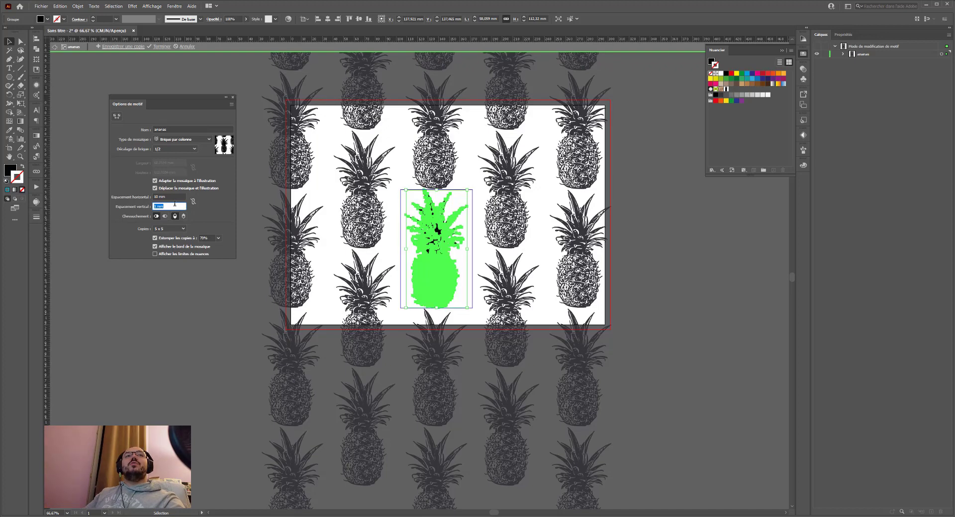
pyautogui.press('Up')
pyautogui.press('Up')
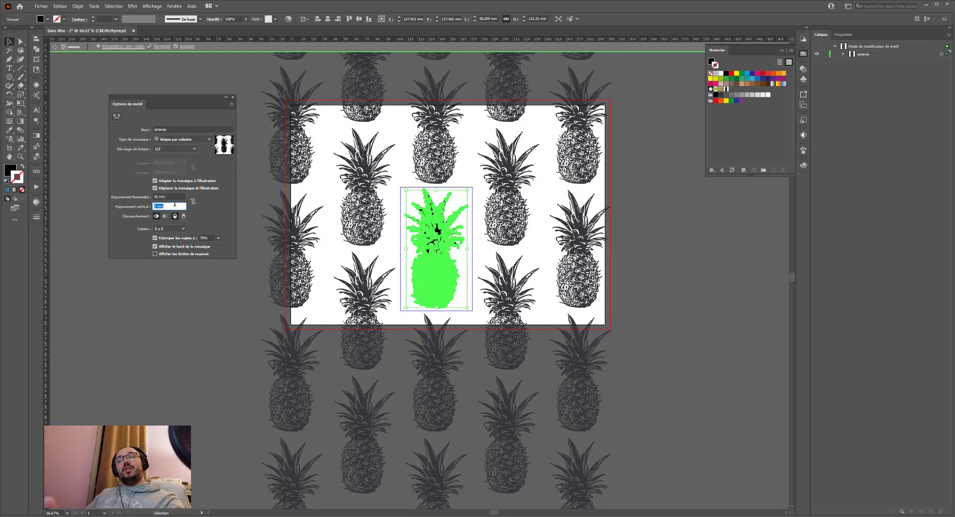
pyautogui.write('10')
pyautogui.press('Return')
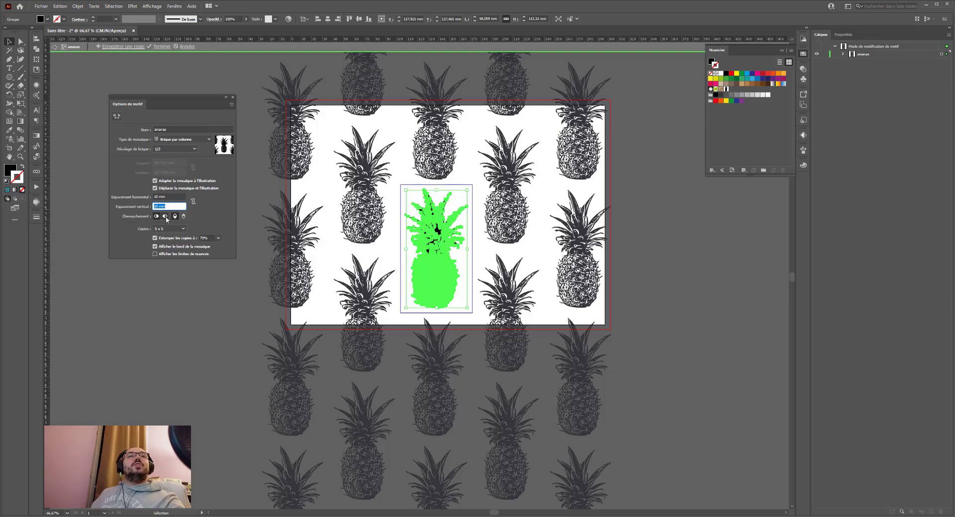
# Set the overlap to right in front and bottom in front, and reset the spacing by toggling tile fitting off and on
pyautogui.click(165, 216)
pyautogui.click(183, 217)
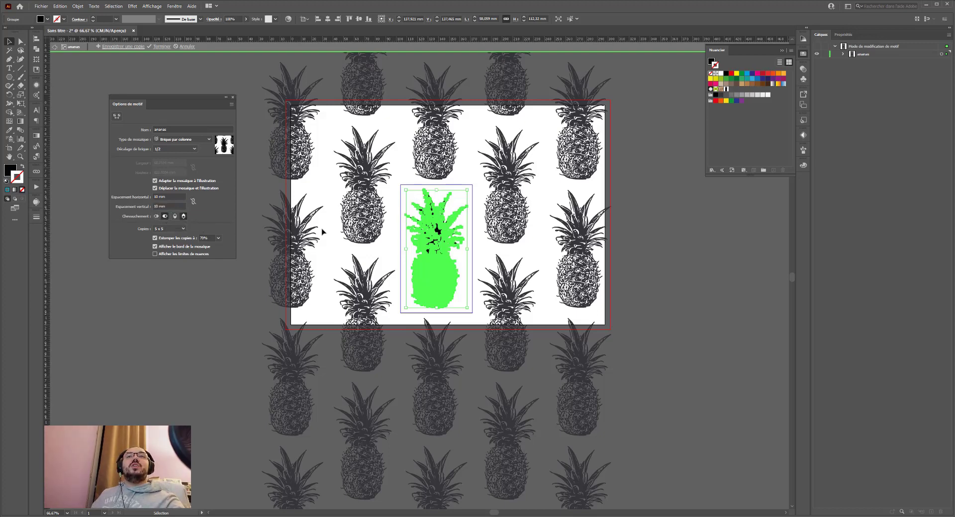
pyautogui.click(155, 181)
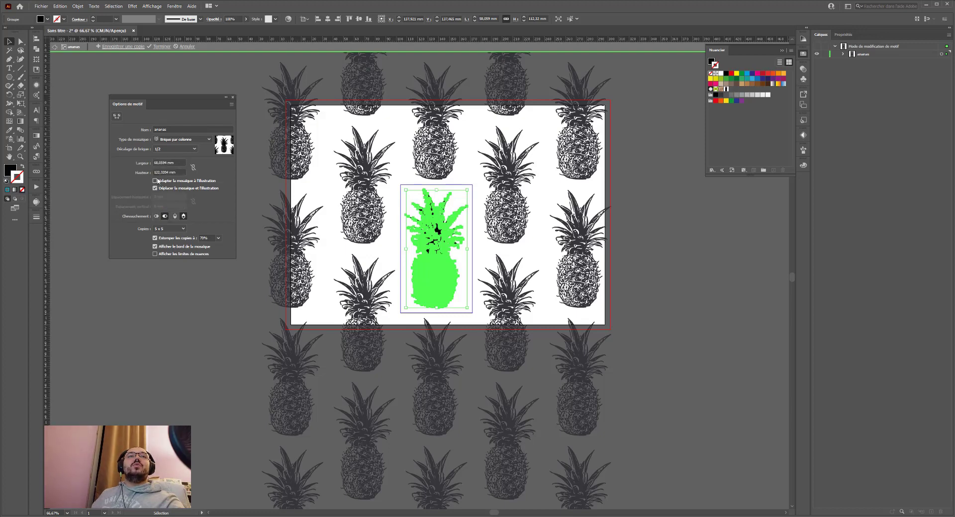
pyautogui.click(154, 181)
# Set the tiles' horizontal spacing to -20 mm and the vertical spacing to -10 mm so the pineapples overlap
pyautogui.click(173, 197)
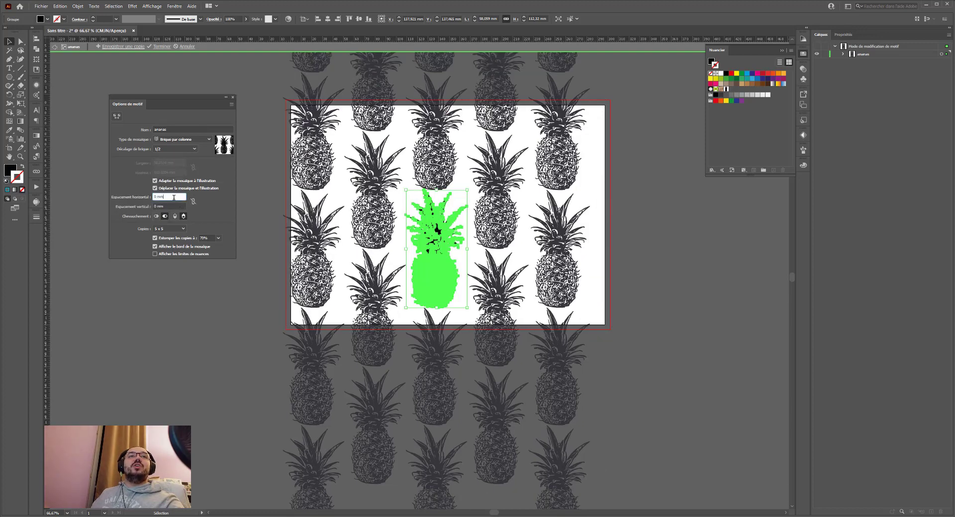
pyautogui.hotkey('shift', 'Down')
pyautogui.hotkey('shift', 'Down')
pyautogui.hotkey('shift', 'Down')
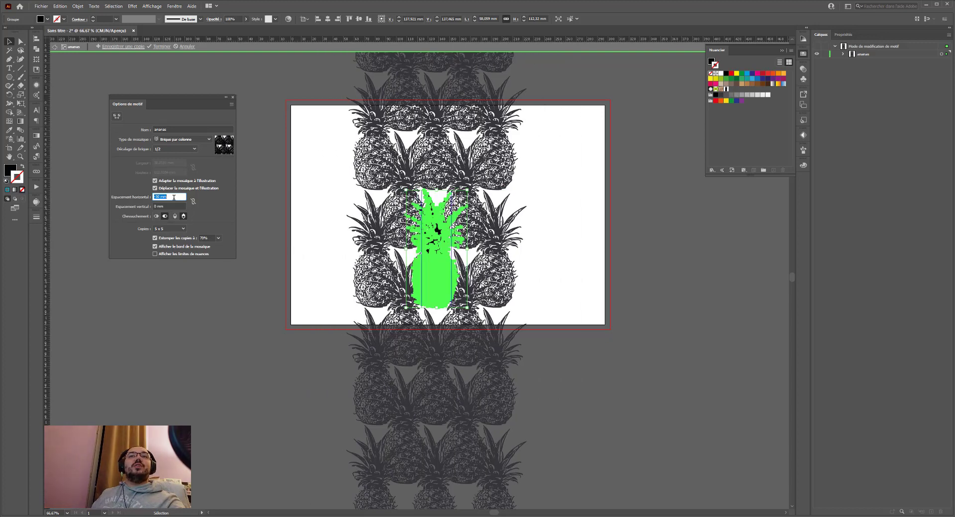
pyautogui.hotkey('shift', 'Up')
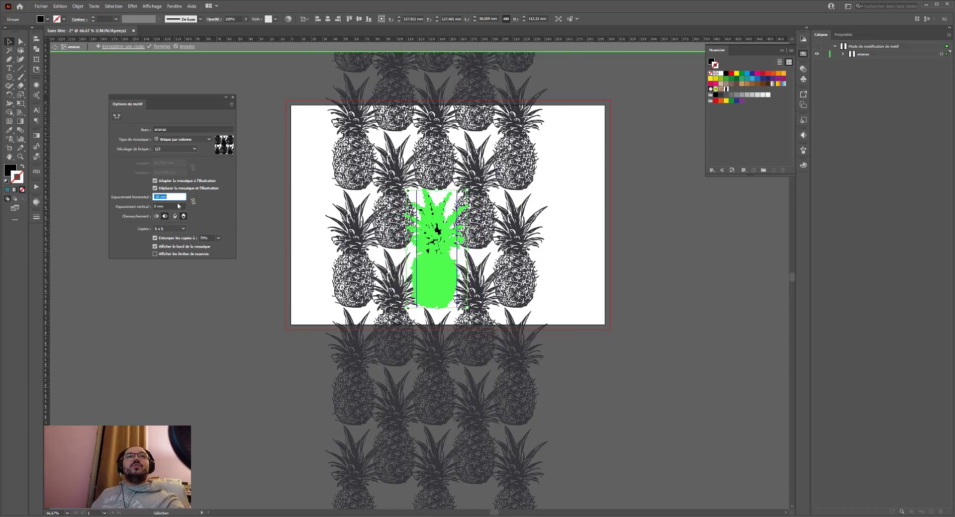
pyautogui.click(178, 206)
pyautogui.hotkey('shift', 'Down')
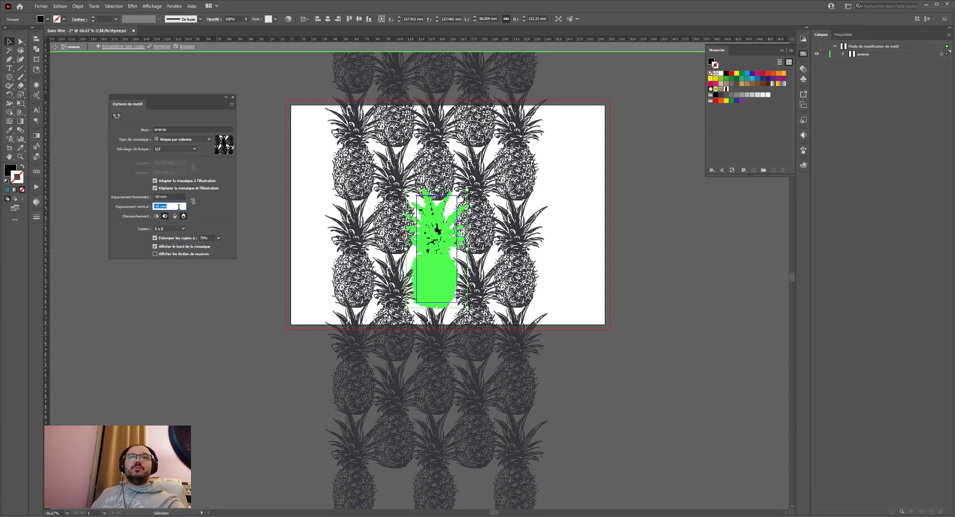
# Compare the overlap orders with the horizontal spacing at -30 mm, ending with left in front and top in front
pyautogui.click(157, 217)
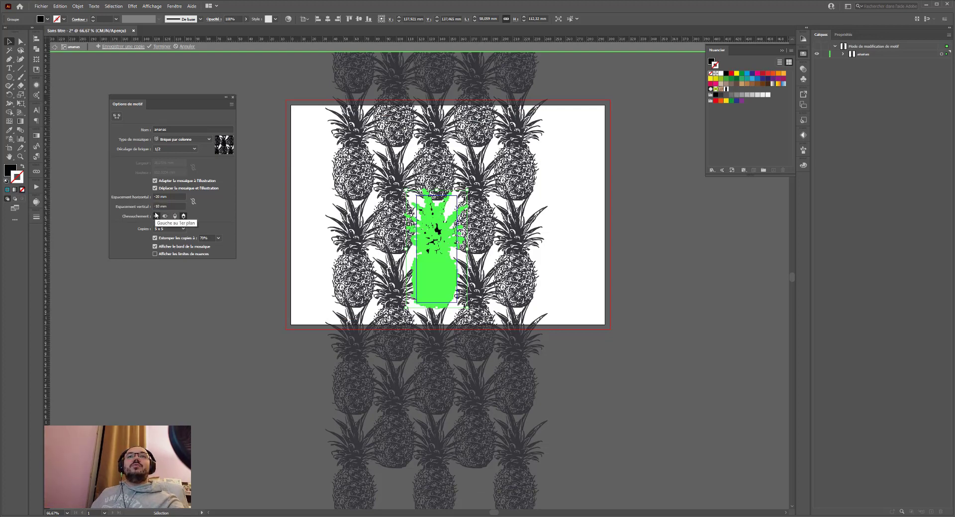
pyautogui.click(164, 217)
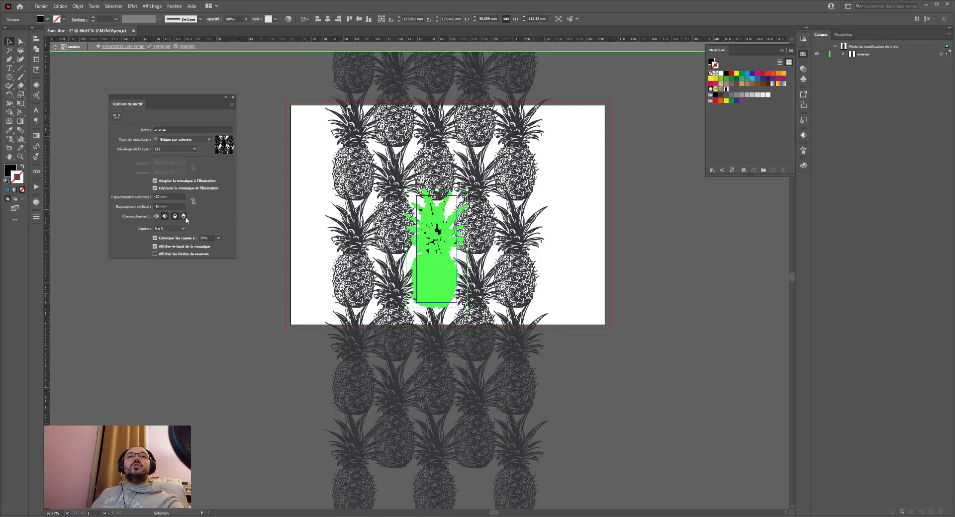
pyautogui.click(176, 197)
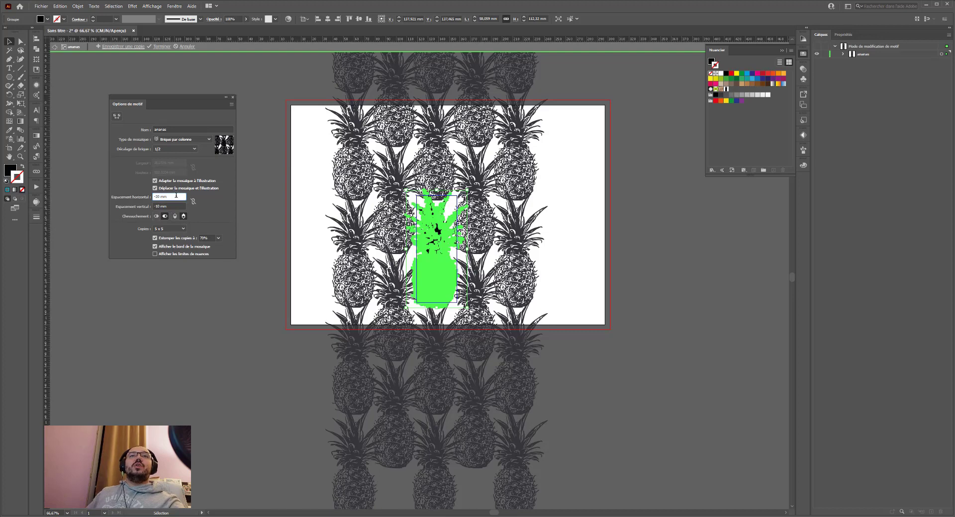
pyautogui.hotkey('shift', 'Down')
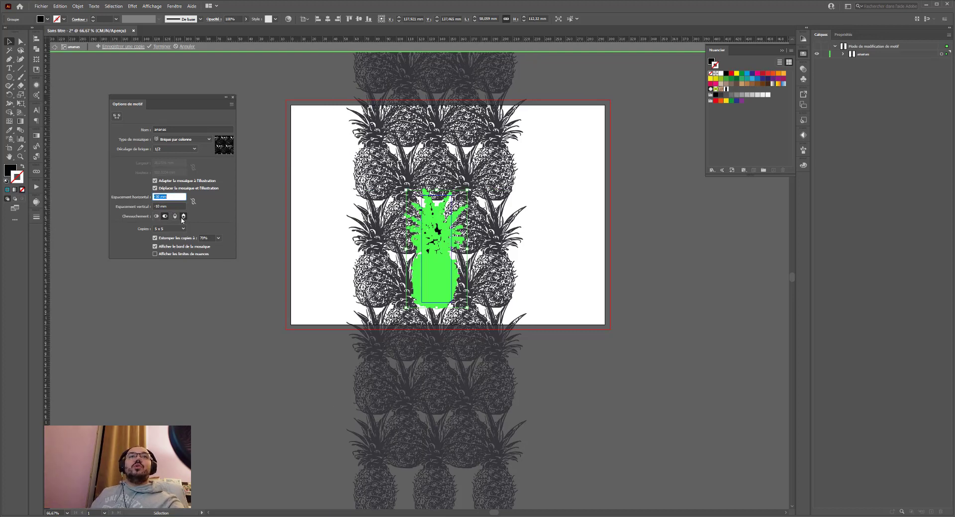
pyautogui.click(175, 217)
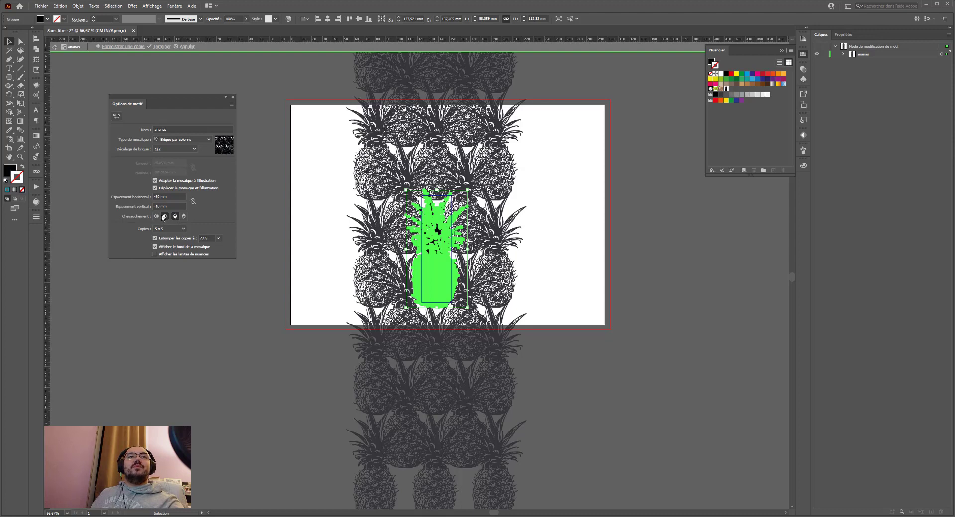
# Preview the pattern with 1 x 1 copies, then return the number of copies to 5 x 5
pyautogui.click(170, 228)
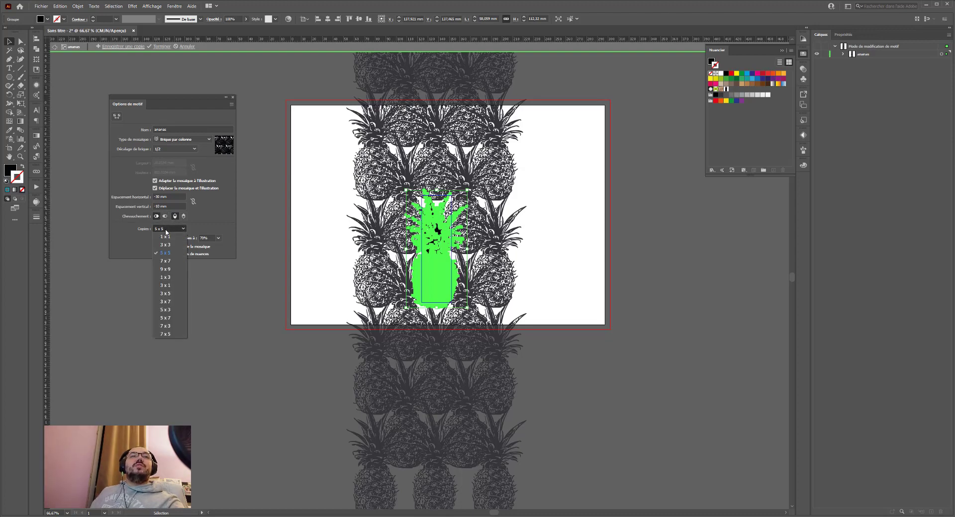
pyautogui.click(166, 239)
pyautogui.click(168, 230)
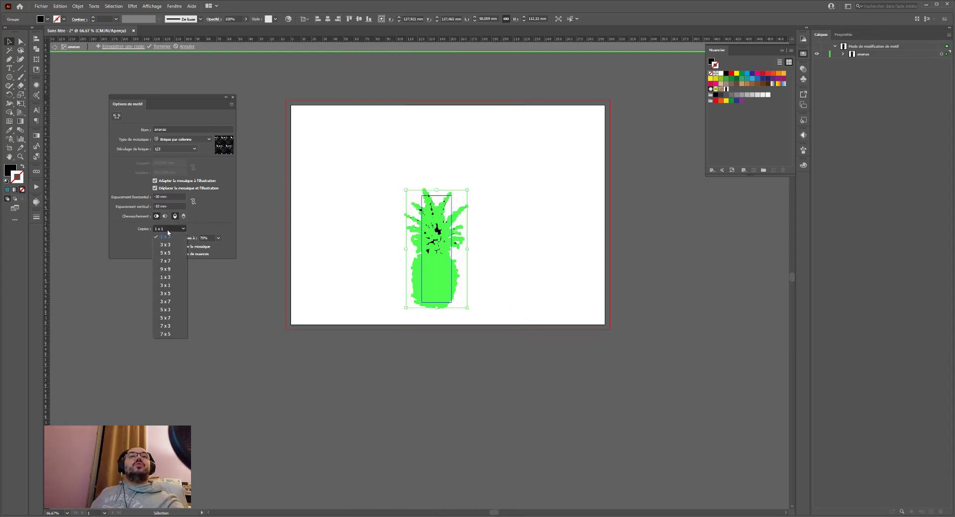
pyautogui.click(167, 257)
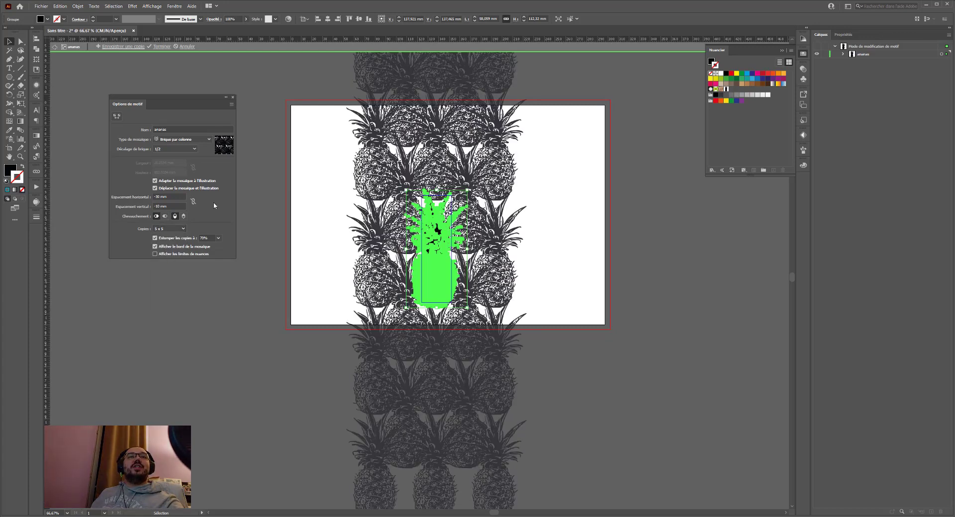
# Set the copies to 7 x 7 and toggle tile fitting off and on to reset the spacing to 0 mm
pyautogui.click(155, 181)
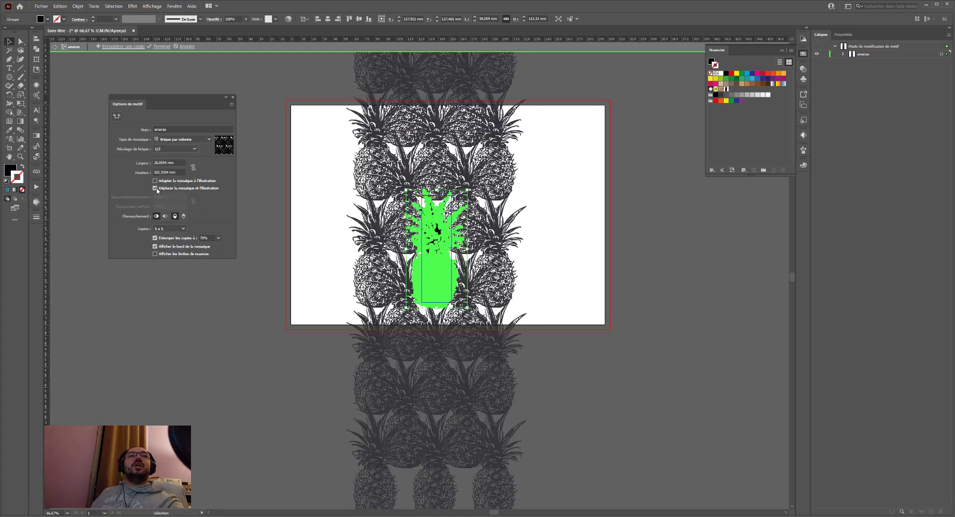
pyautogui.click(169, 229)
pyautogui.click(169, 265)
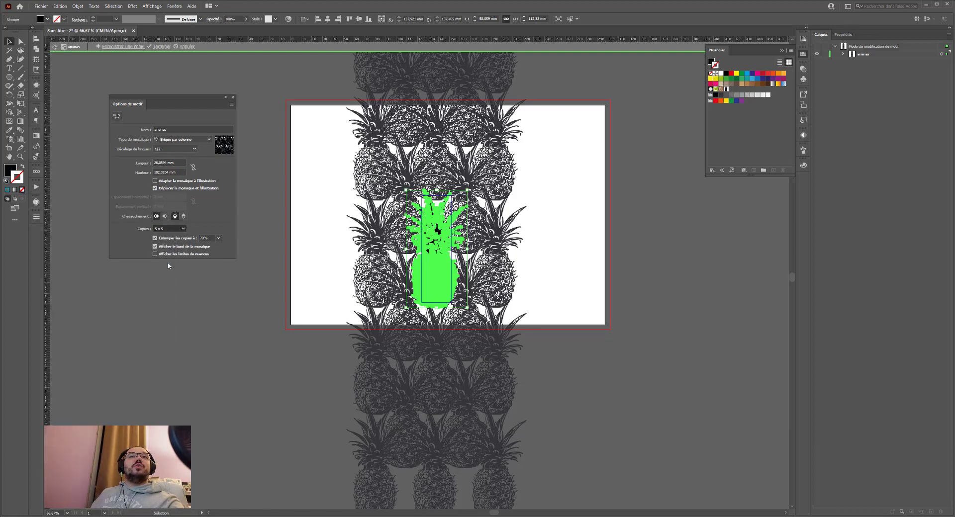
pyautogui.click(155, 180)
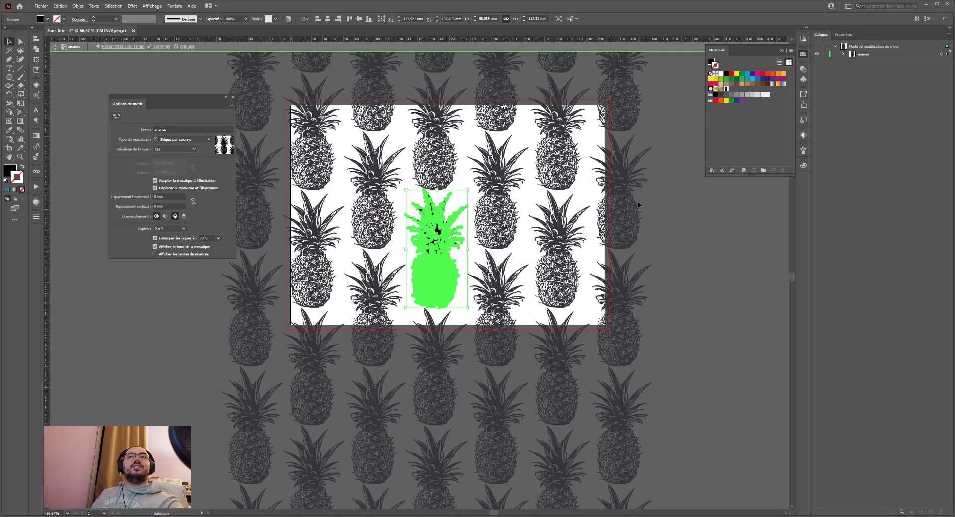
# Preview the pattern with 1 x 3 copies, then set the number of copies to 3 x 5
pyautogui.click(183, 229)
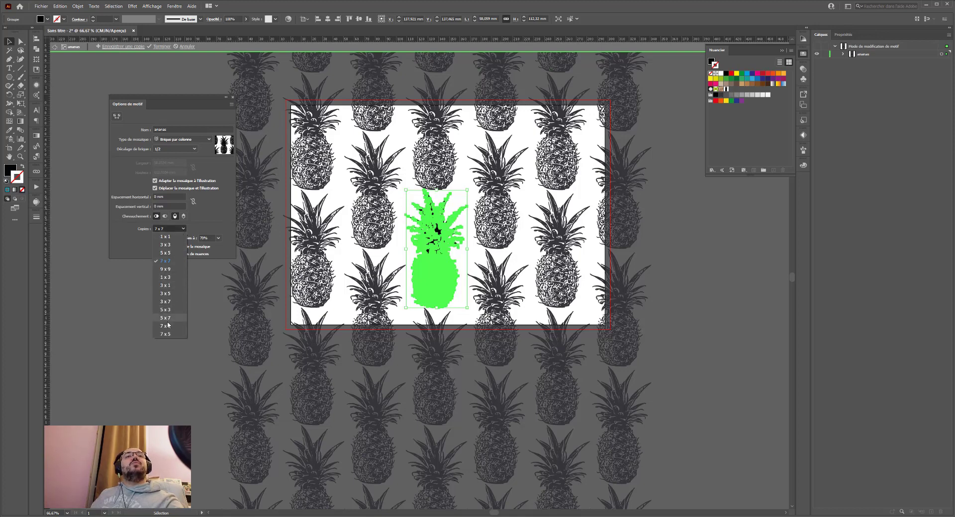
pyautogui.click(167, 277)
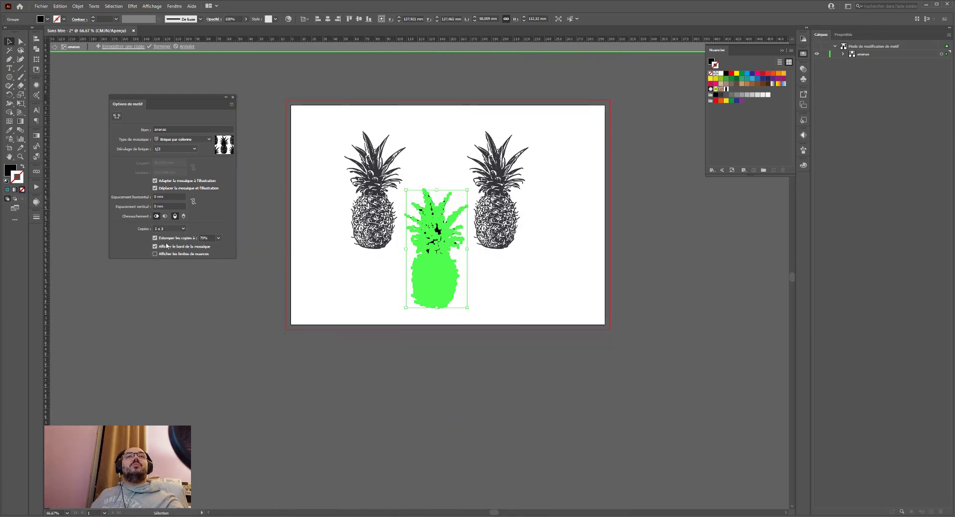
pyautogui.click(172, 229)
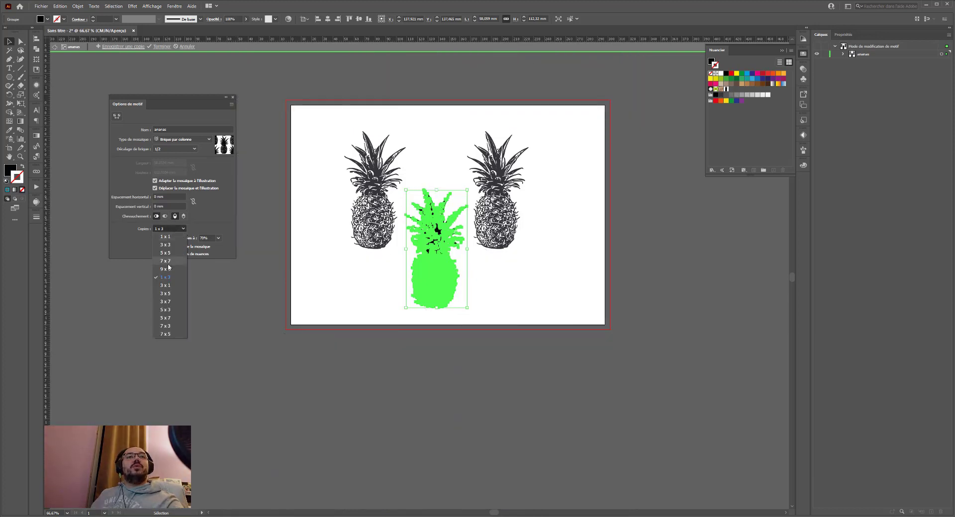
pyautogui.click(166, 297)
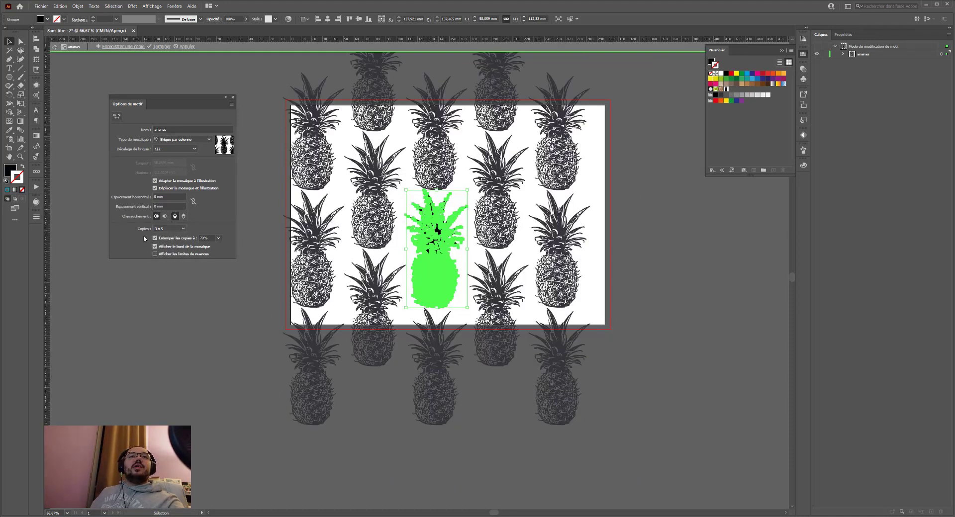
# Try dimming the copies to 100%, then set the dimming back to 70%
pyautogui.click(219, 240)
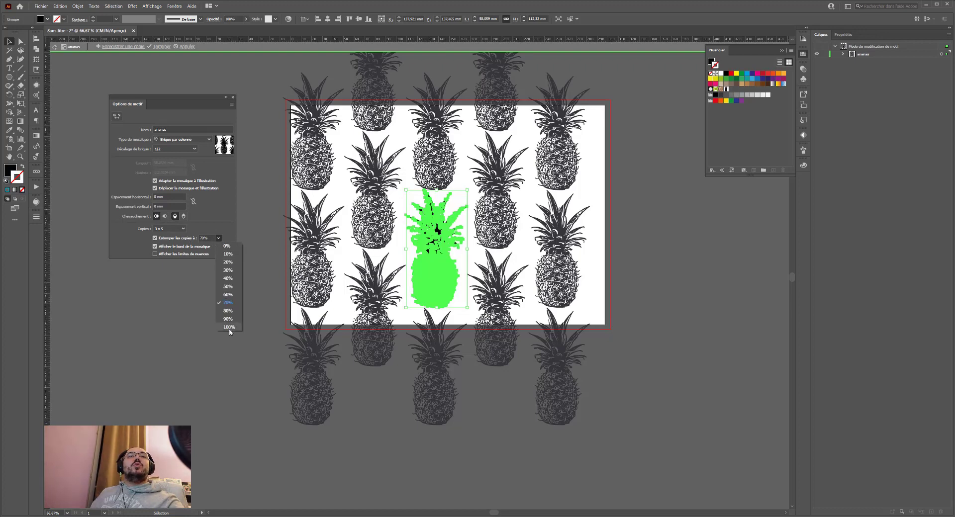
pyautogui.click(229, 329)
pyautogui.click(218, 239)
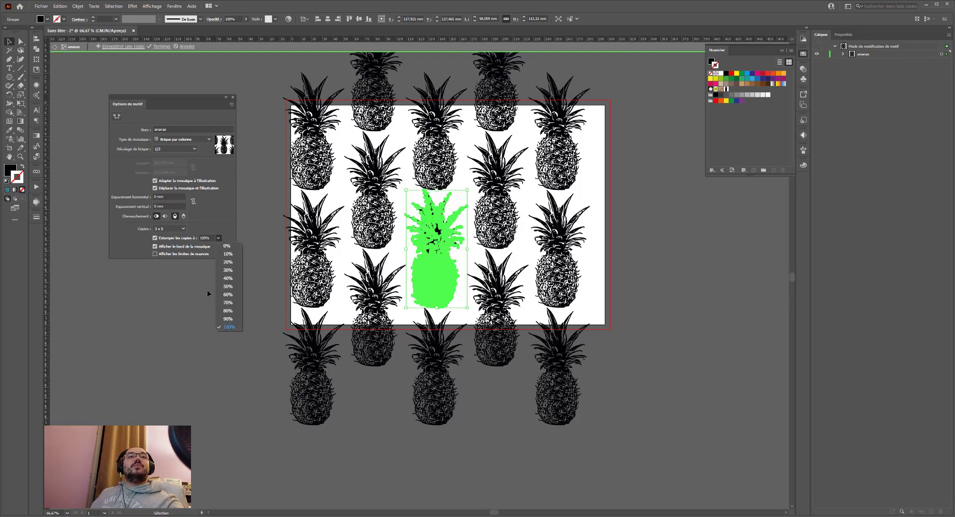
pyautogui.click(224, 303)
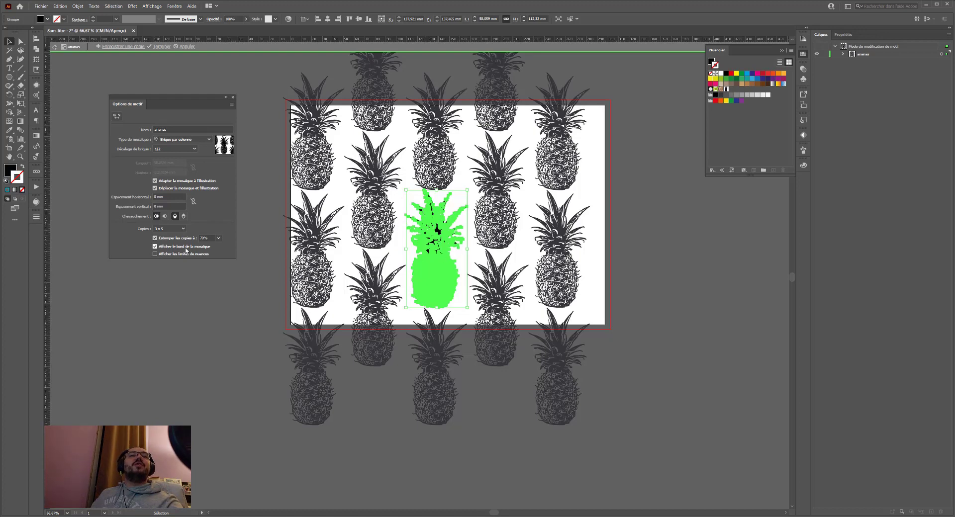
# Toggle the swatch bounds on and off, hide the tile edge, and finish editing the ananas pattern
pyautogui.click(154, 254)
pyautogui.click(154, 254)
pyautogui.click(155, 247)
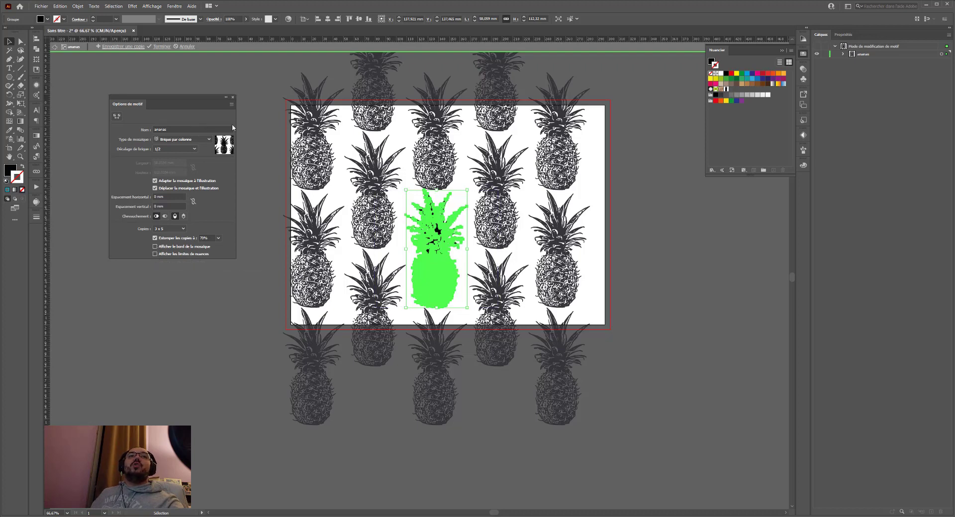
pyautogui.click(233, 98)
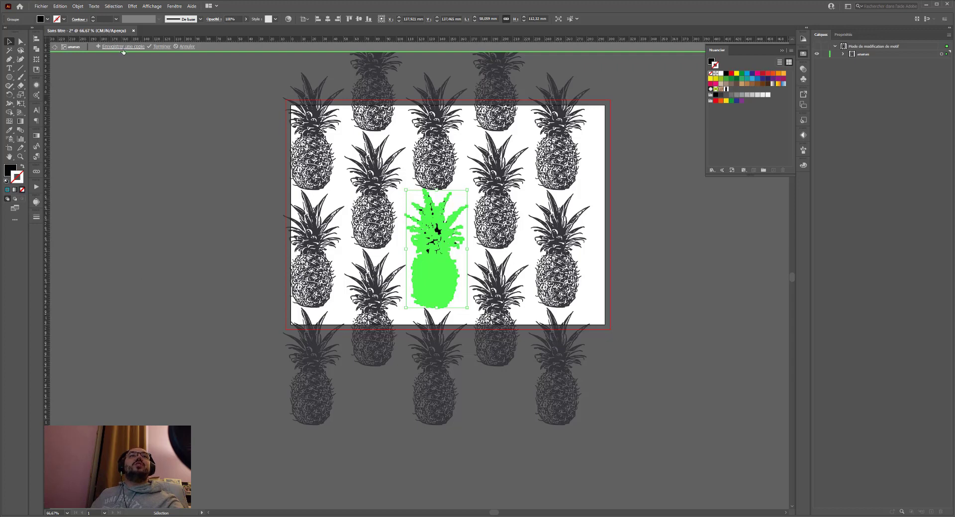
pyautogui.click(158, 47)
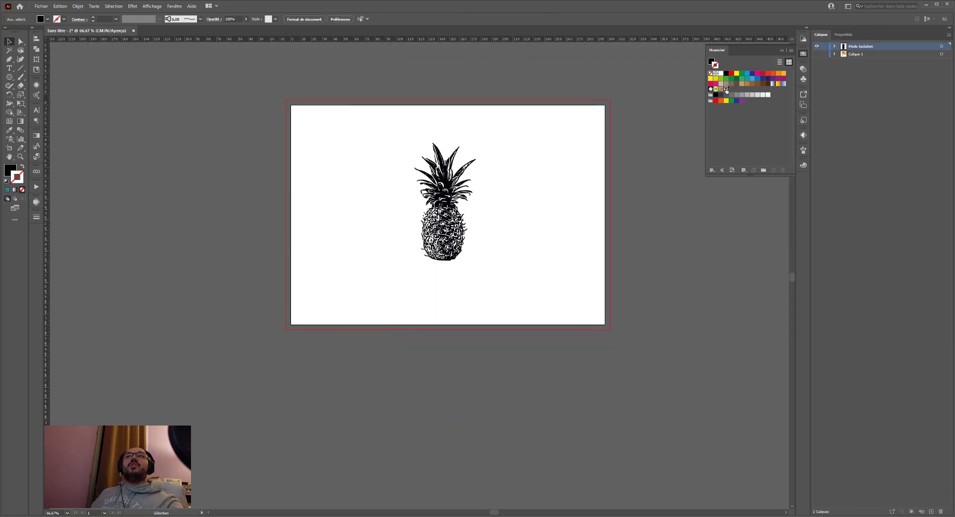
# Try drawing a large rectangle with the ananas pattern swatch across the lower part of the artboard, then undo it
pyautogui.click(726, 89)
pyautogui.moveTo(9, 77); pyautogui.dragTo(70, 78)
pyautogui.moveTo(196, 460); pyautogui.dragTo(602, 260)
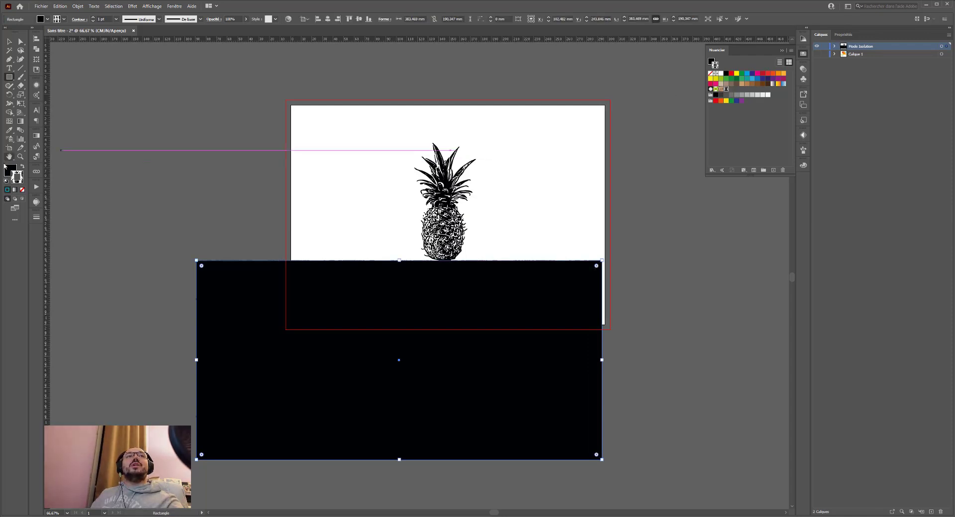
pyautogui.hotkey('ctrl', 'z')
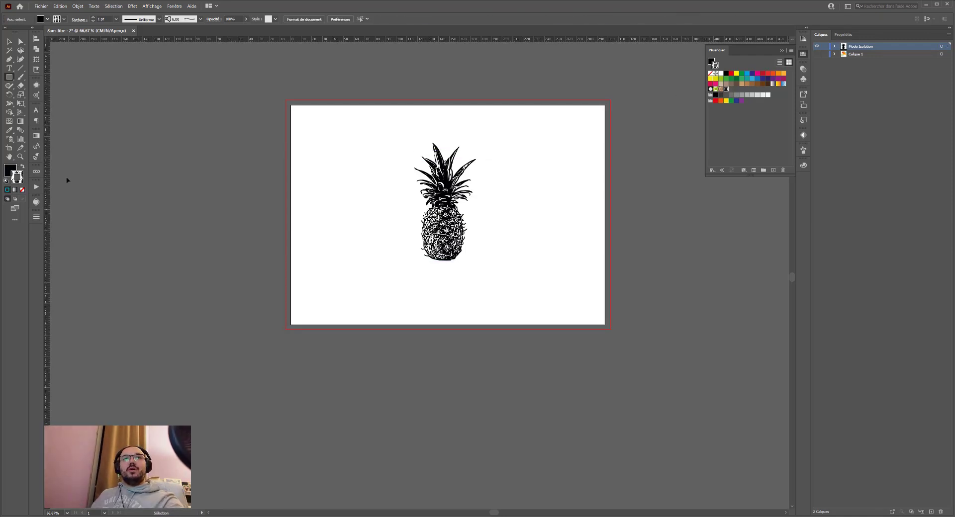
# Swap fill and stroke so the ananas pattern becomes the fill, remove the stroke, and show the swatches again
pyautogui.click(23, 168)
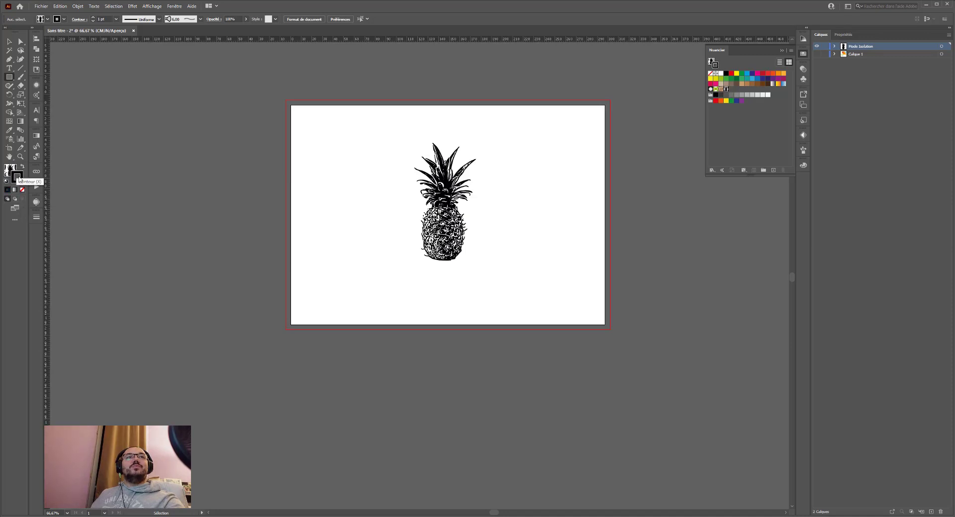
pyautogui.click(22, 190)
pyautogui.click(7, 171)
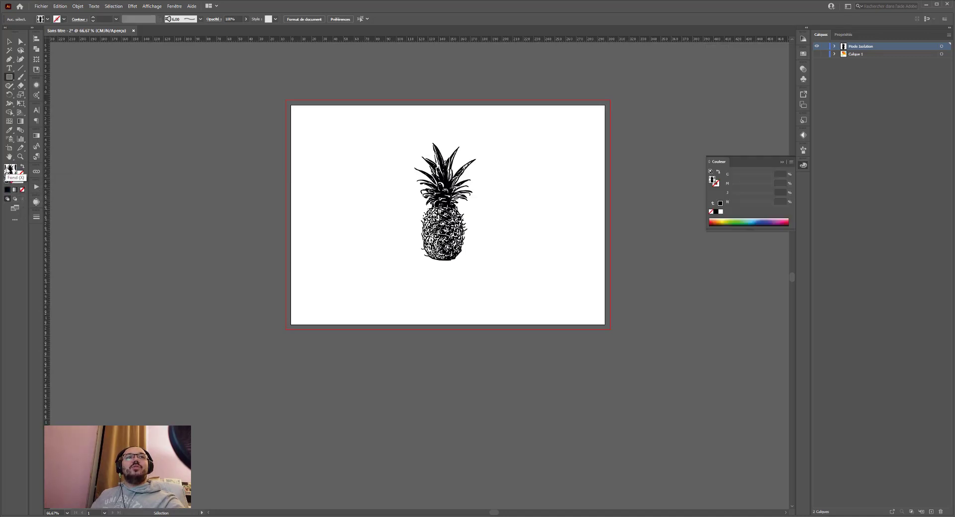
pyautogui.click(804, 55)
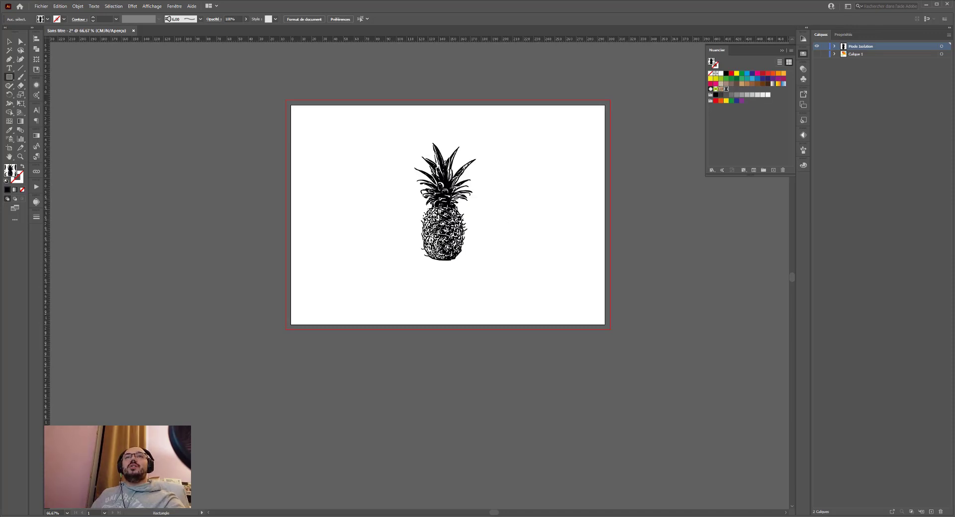
# Try drawing a large pattern-filled rectangle over the lower part of the workspace, then undo it
pyautogui.moveTo(170, 239); pyautogui.dragTo(687, 488)
pyautogui.hotkey('ctrl', 'z')
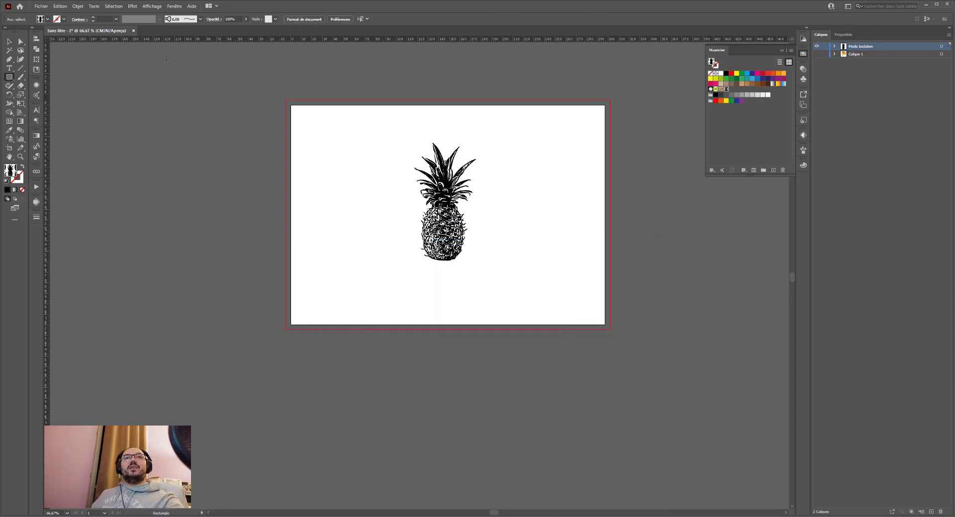
pyautogui.press('super')
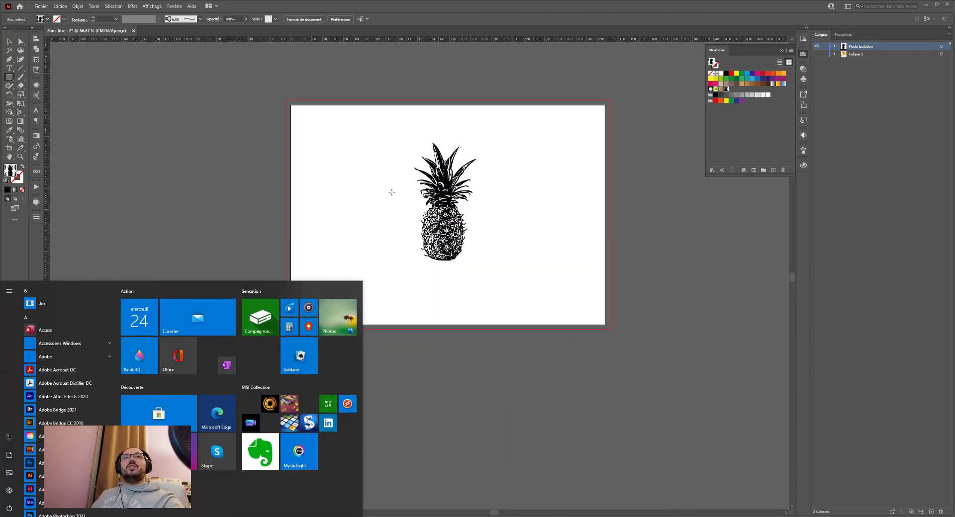
pyautogui.press('super')
# Delete the pineapple artwork and draw an artboard-sized rectangle filled with the ananas pattern
pyautogui.keyDown('ctrl'); pyautogui.click(431, 216); pyautogui.keyUp('ctrl')
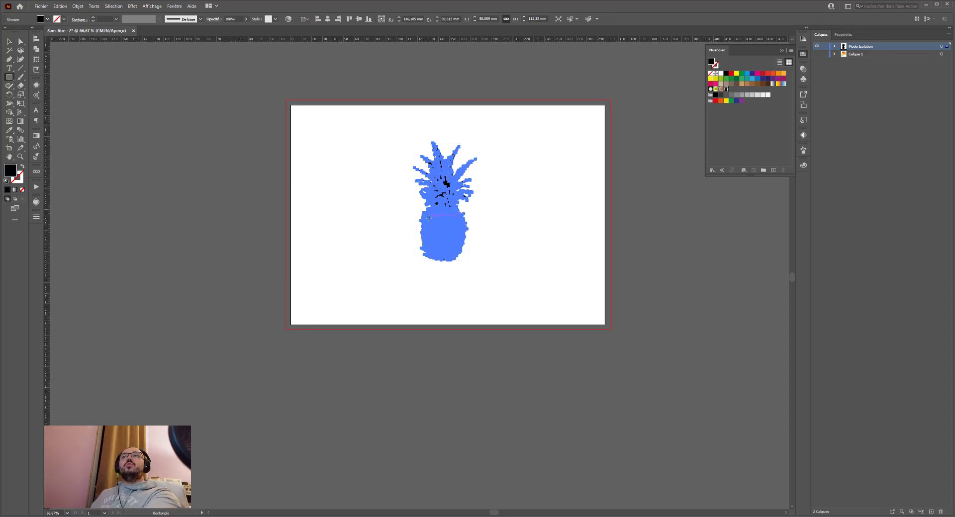
pyautogui.press('Delete')
pyautogui.moveTo(293, 106); pyautogui.dragTo(592, 305)
pyautogui.hotkey('ctrl', 'z')
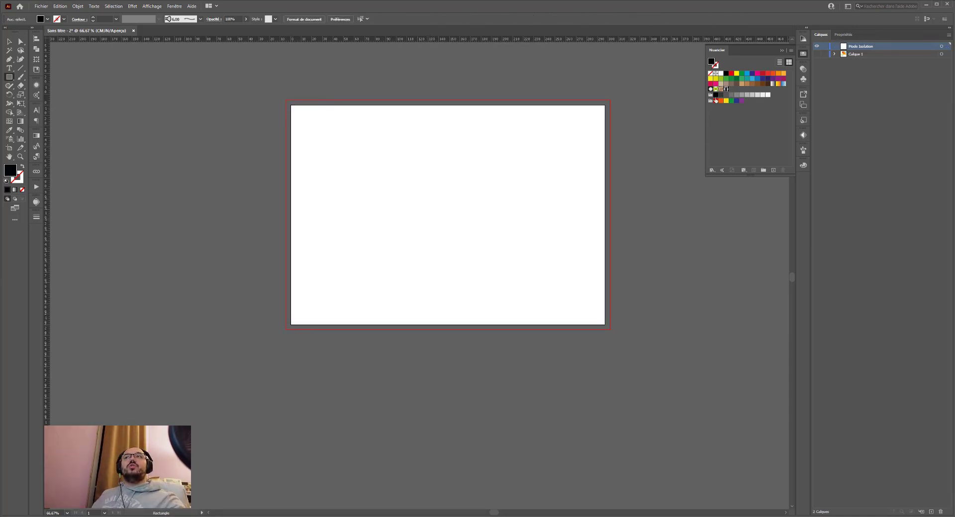
pyautogui.click(727, 89)
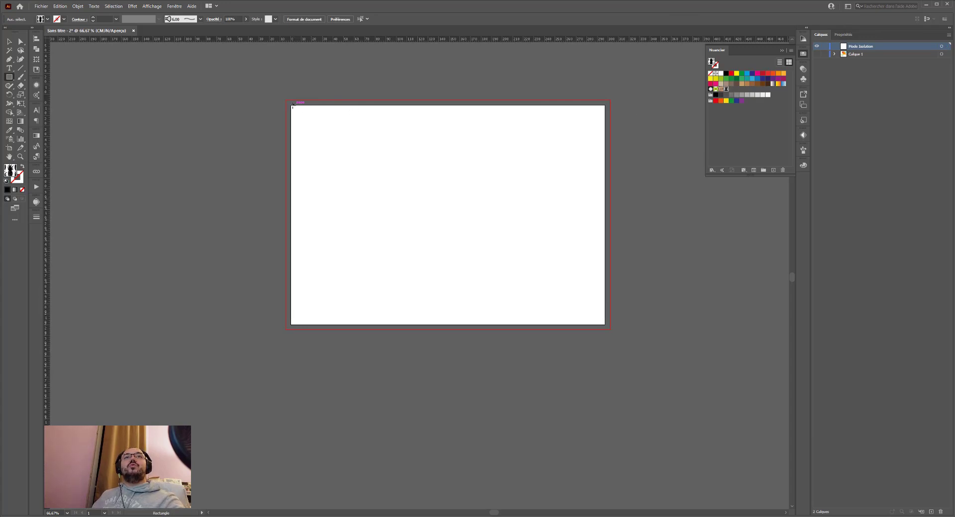
pyautogui.moveTo(292, 106); pyautogui.dragTo(606, 324)
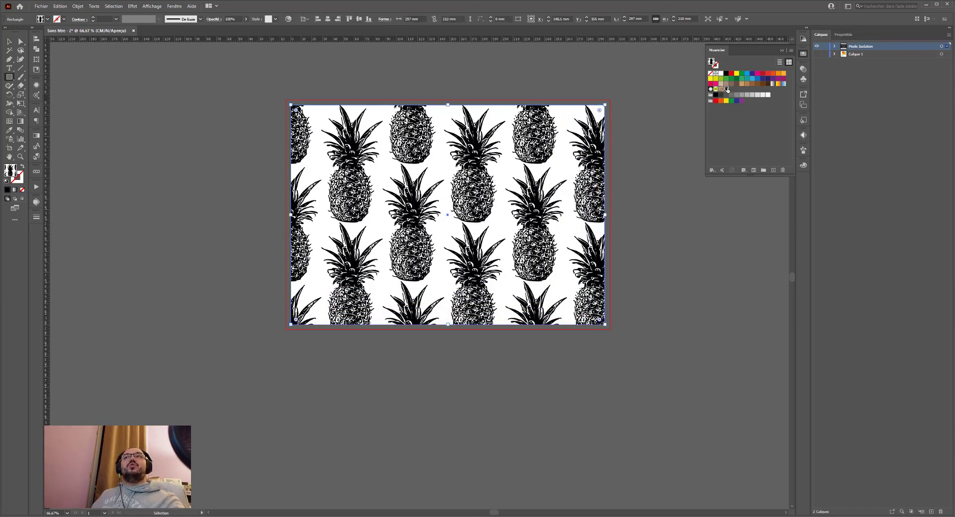
# Edit the ananas pattern again, showing 9 x 9 copies and setting the brick offset to 2/5
pyautogui.doubleClick(727, 90)
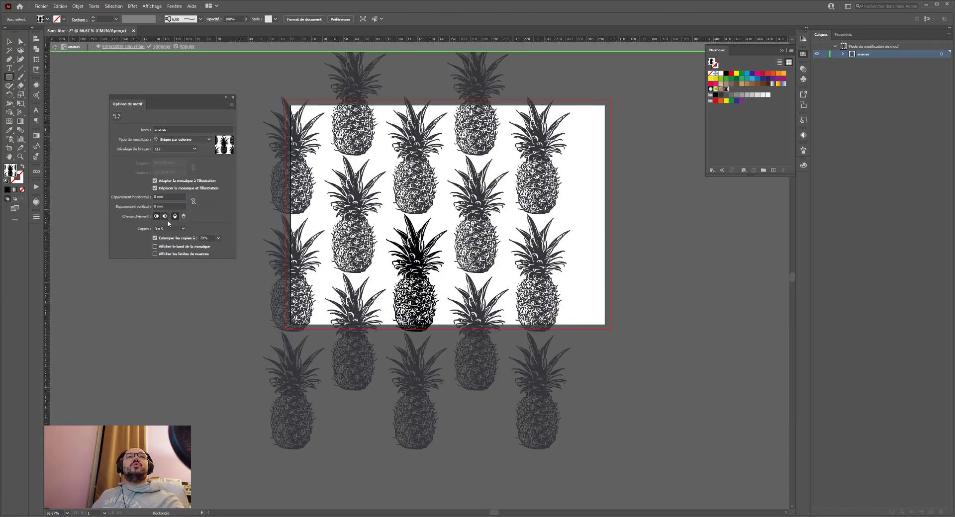
pyautogui.click(169, 228)
pyautogui.click(171, 271)
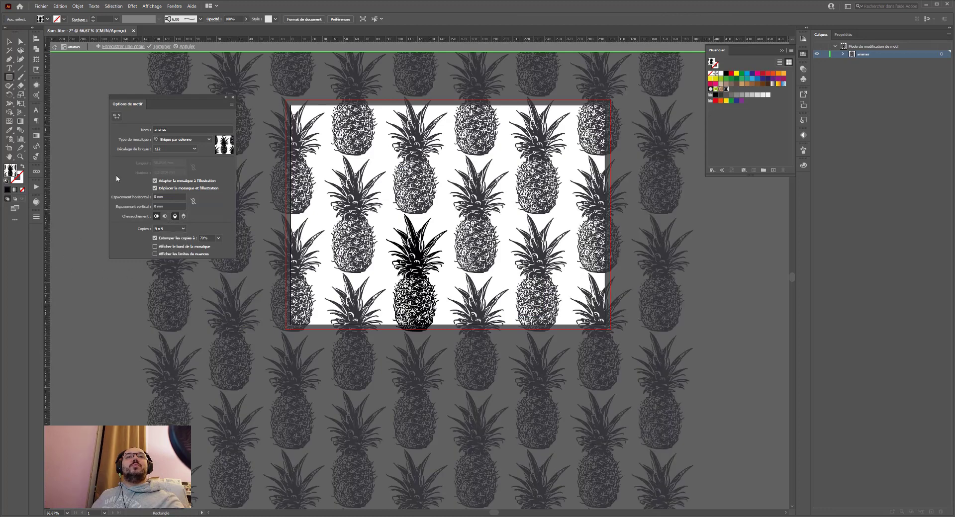
pyautogui.click(174, 149)
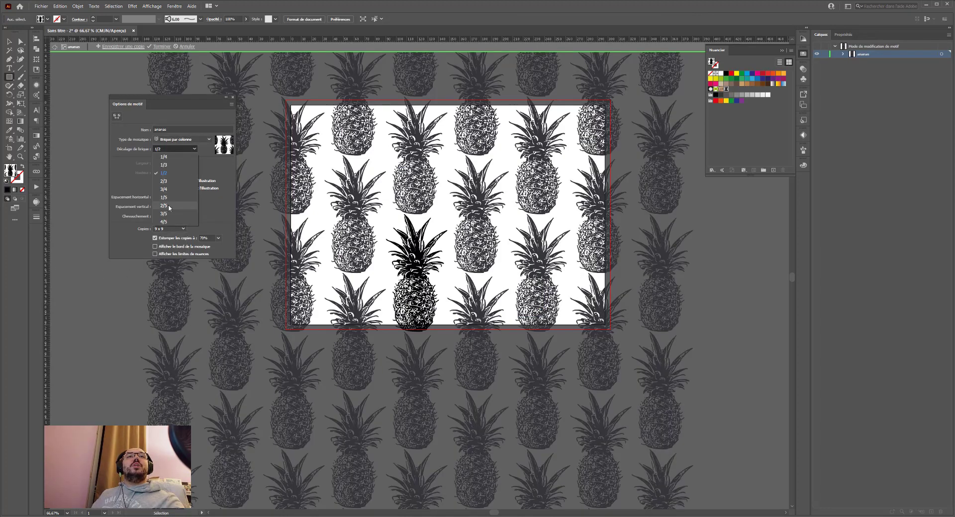
pyautogui.click(168, 208)
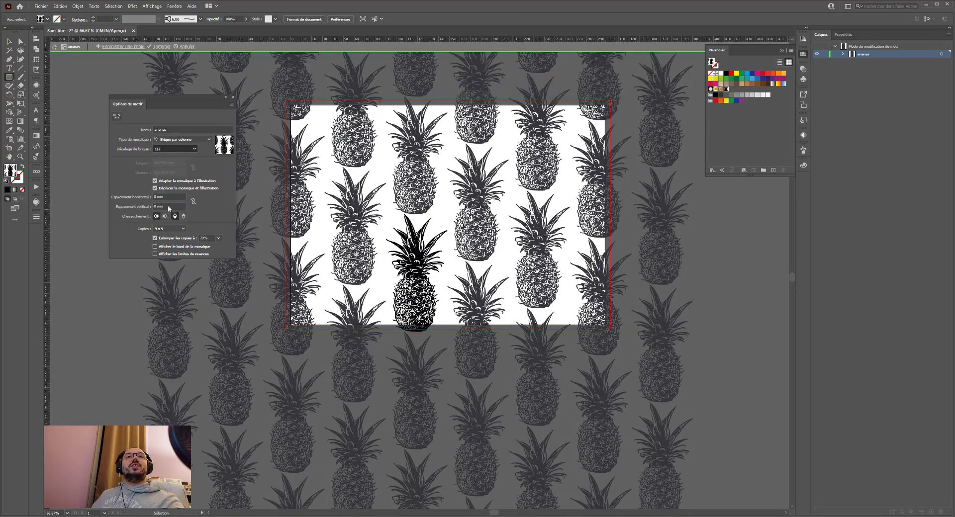
# Change the ananas tile type to Brique par rangée and finish editing the pattern
pyautogui.click(187, 140)
pyautogui.click(185, 156)
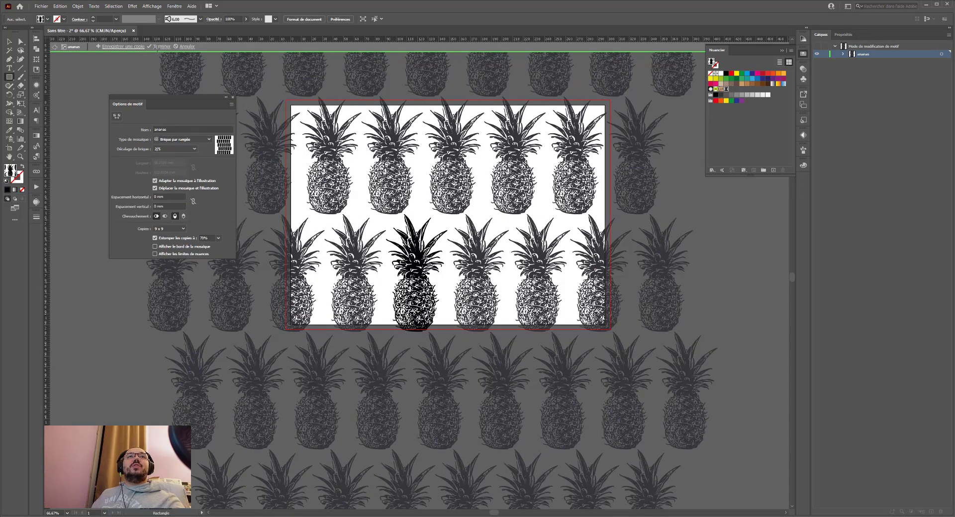
pyautogui.click(158, 47)
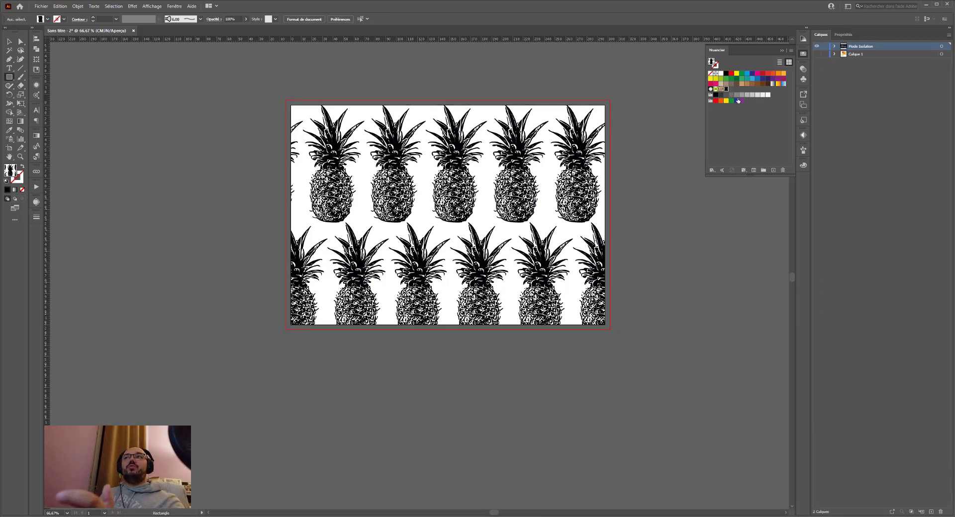
# Show Calque 1 in place of the Mode Isolation layer and move the green striped circle closer to the triangle
pyautogui.click(817, 46)
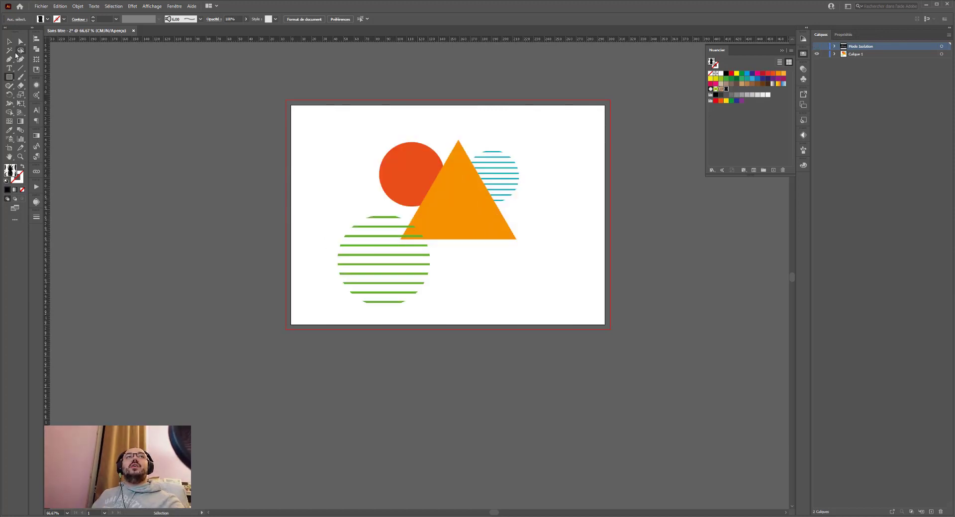
pyautogui.moveTo(384, 249); pyautogui.dragTo(407, 242)
# Save the four geometric shapes as a new pattern swatch, try it as their fill, and undo that fill
pyautogui.moveTo(322, 108); pyautogui.dragTo(583, 312)
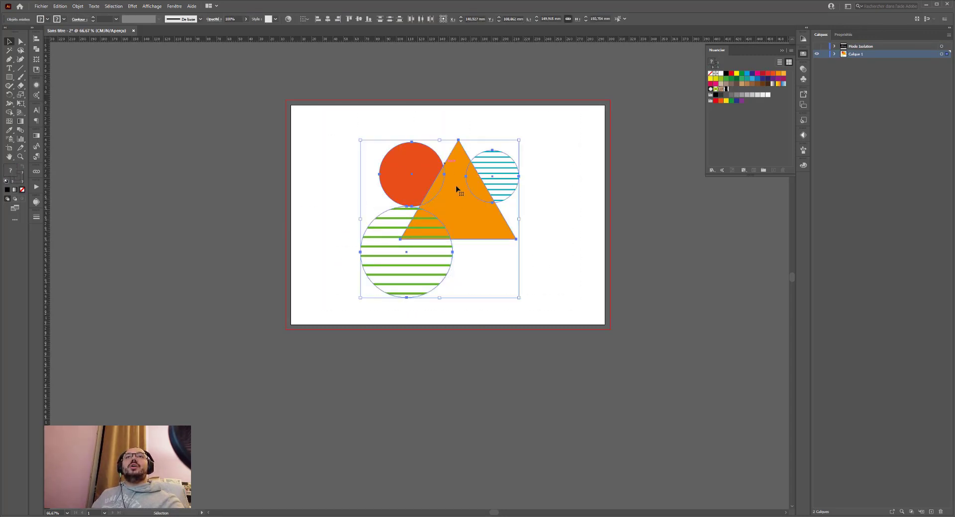
pyautogui.moveTo(465, 207); pyautogui.dragTo(751, 148)
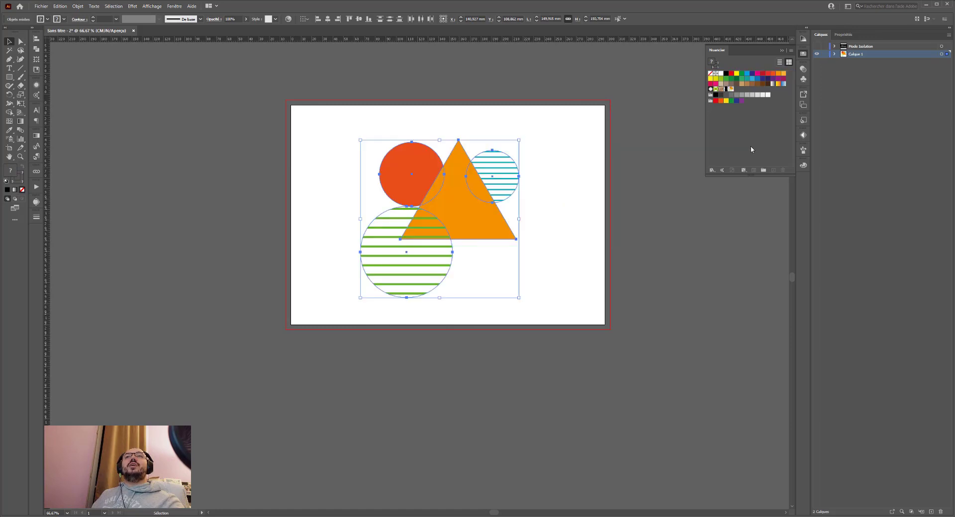
pyautogui.click(732, 89)
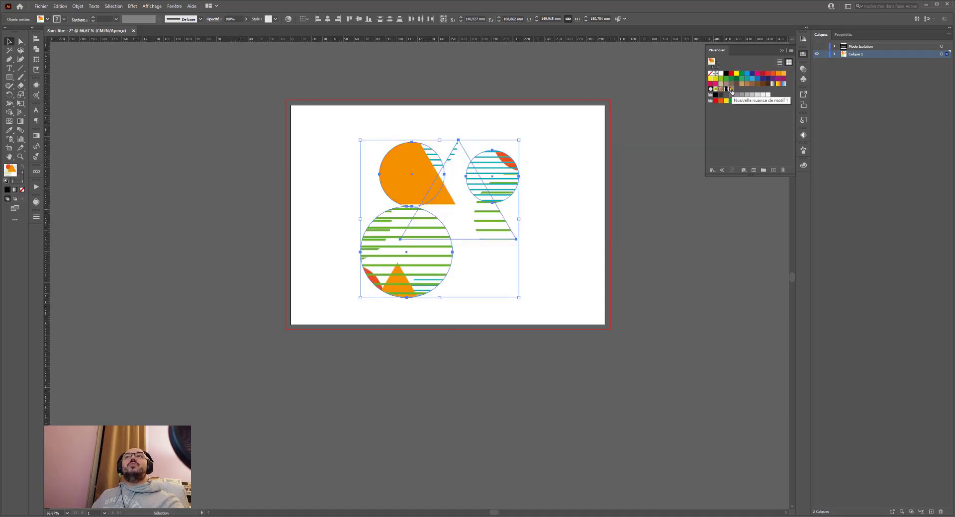
pyautogui.hotkey('ctrl', 'z')
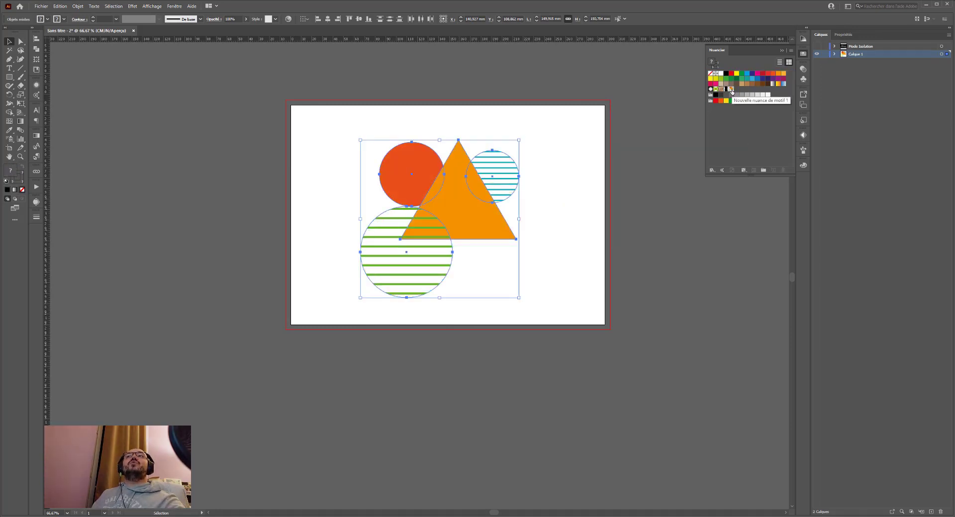
# Open the new geometric pattern for editing and set its tile type to Hex par colonne
pyautogui.doubleClick(732, 89)
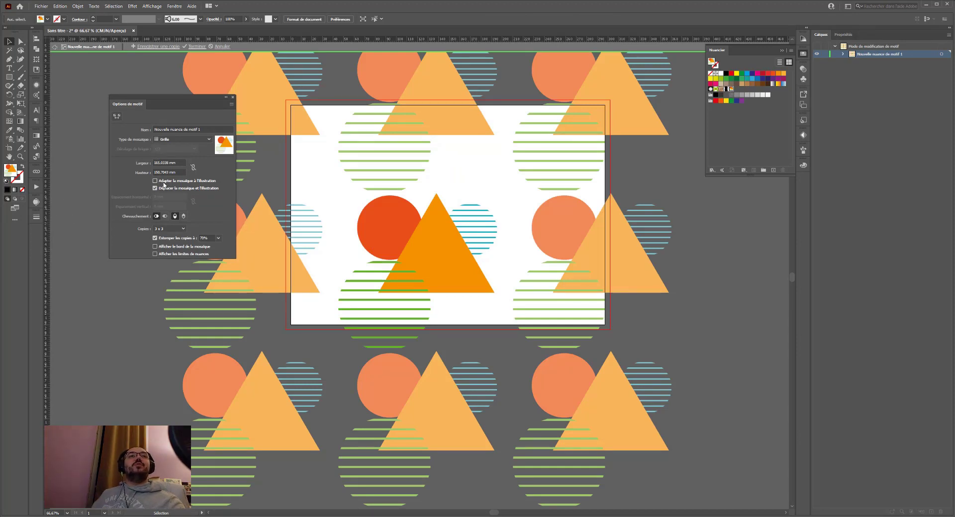
pyautogui.click(169, 137)
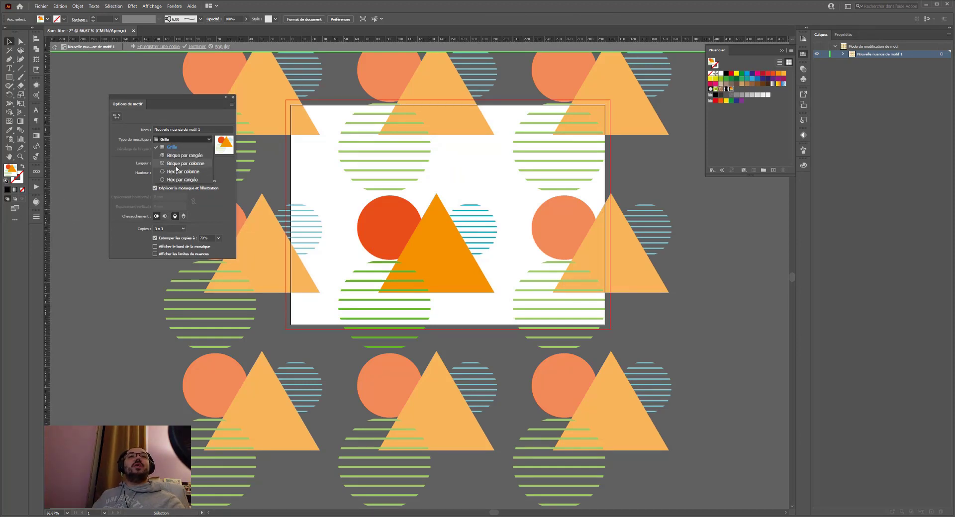
pyautogui.click(175, 169)
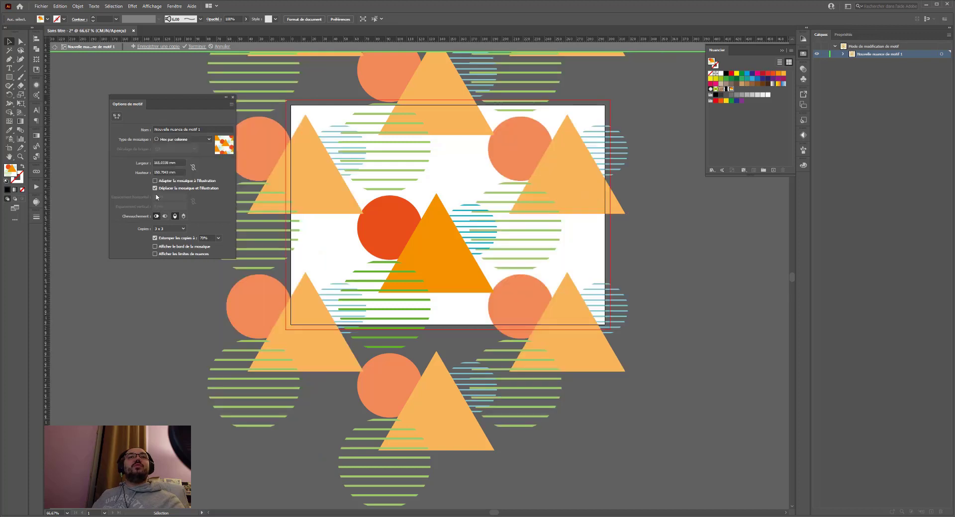
# Reverse the overlap to right in front and bottom in front, and display 3 x 7 copies
pyautogui.click(165, 216)
pyautogui.click(184, 216)
pyautogui.click(183, 229)
pyautogui.click(171, 305)
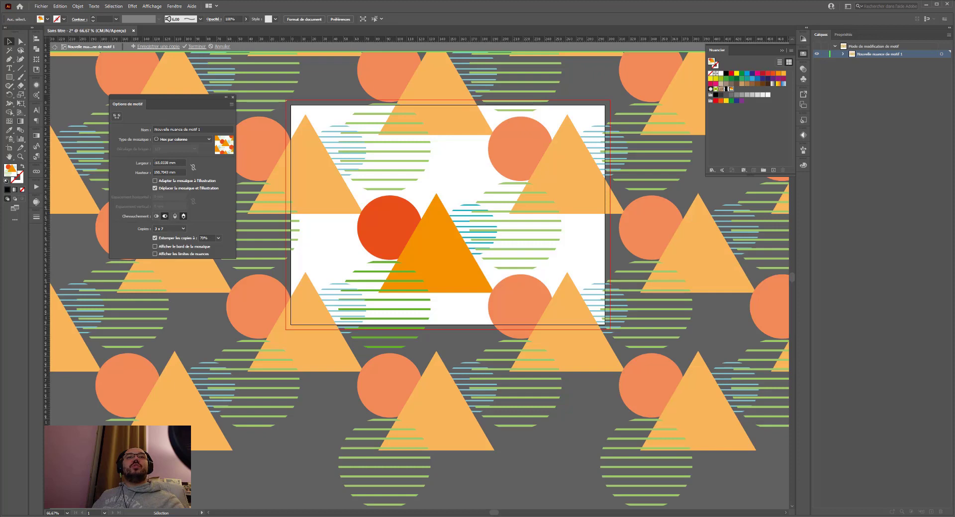
# Try a tile height of 170 mm, set it to 160 mm, and finish editing the geometric pattern
pyautogui.click(177, 173)
pyautogui.write('170')
pyautogui.press('Return')
pyautogui.write('160')
pyautogui.press('Return')
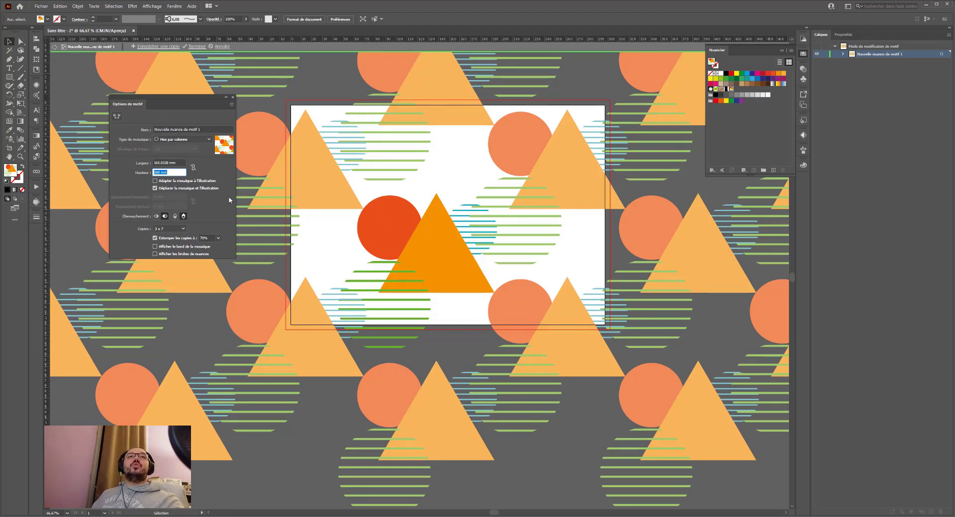
pyautogui.click(197, 46)
# Delete the four shapes and draw an artboard-sized rectangle filled with the geometric pattern
pyautogui.click(410, 210)
pyautogui.click(458, 193)
pyautogui.moveTo(540, 118); pyautogui.dragTo(348, 294)
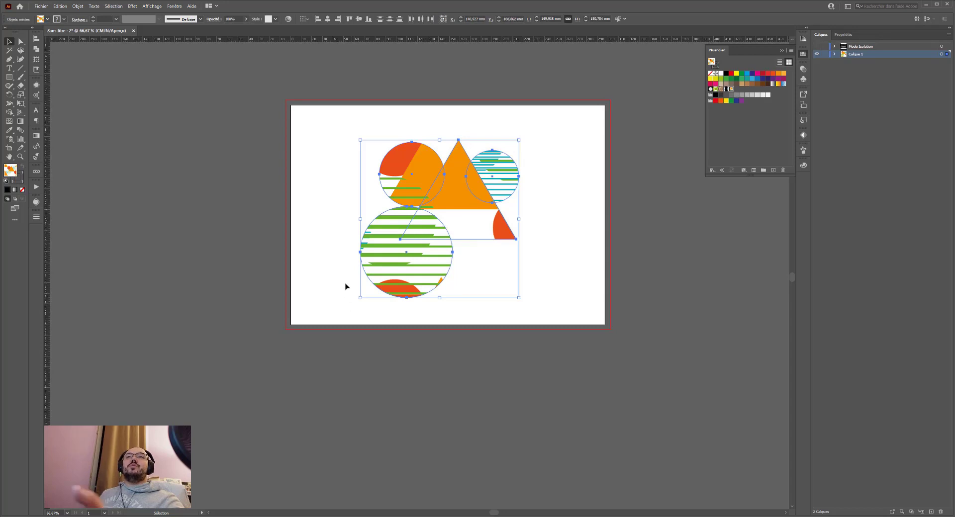
pyautogui.press('Delete')
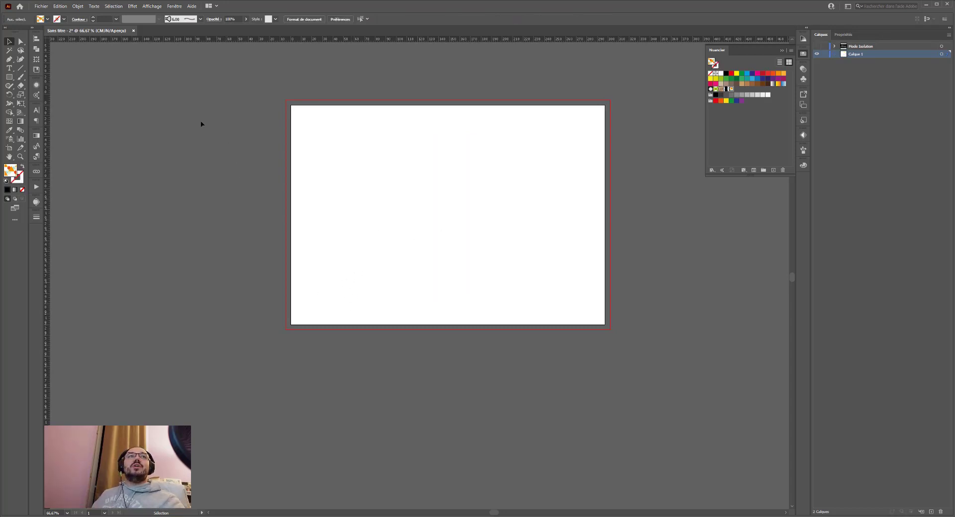
pyautogui.click(9, 78)
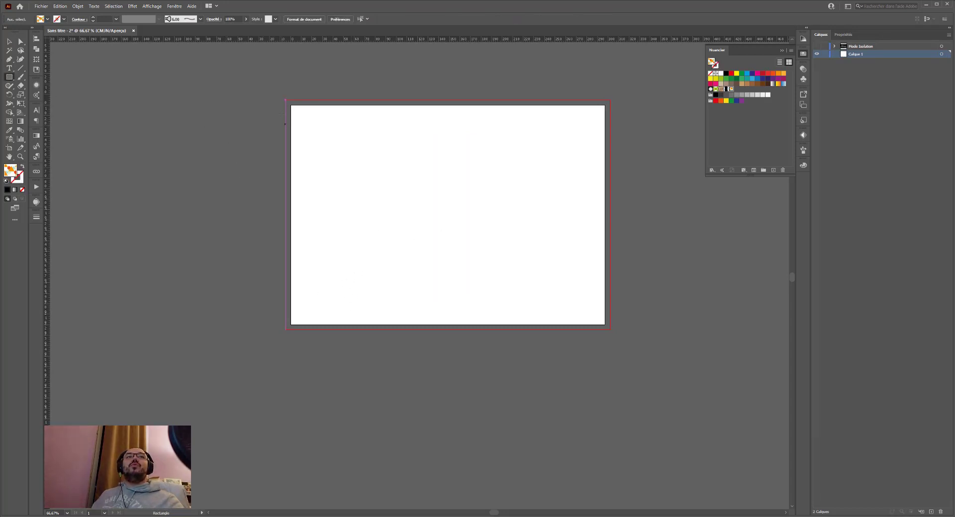
pyautogui.moveTo(291, 106); pyautogui.dragTo(605, 326)
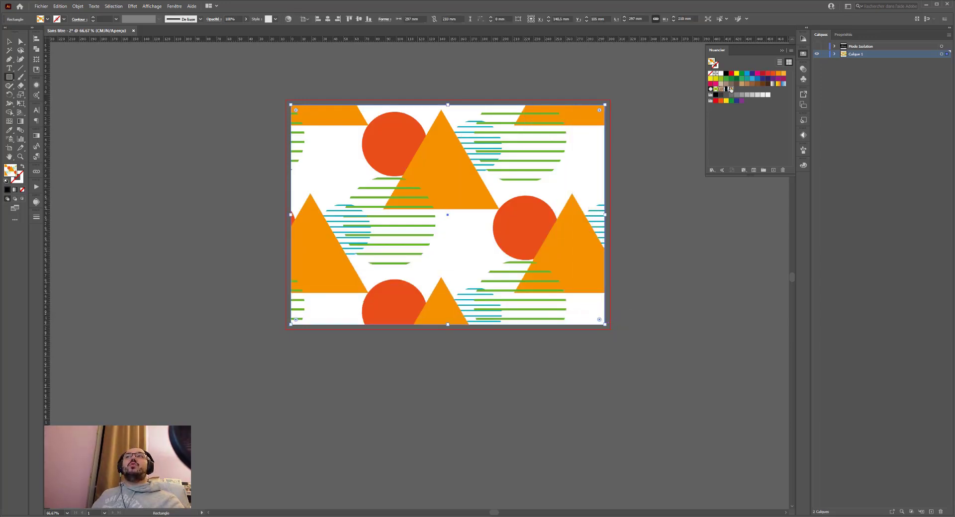
# Reopen the geometric pattern, scale its four shapes down to about two thirds, and reposition them near the artboard's centre
pyautogui.doubleClick(731, 89)
pyautogui.click(9, 42)
pyautogui.click(429, 262)
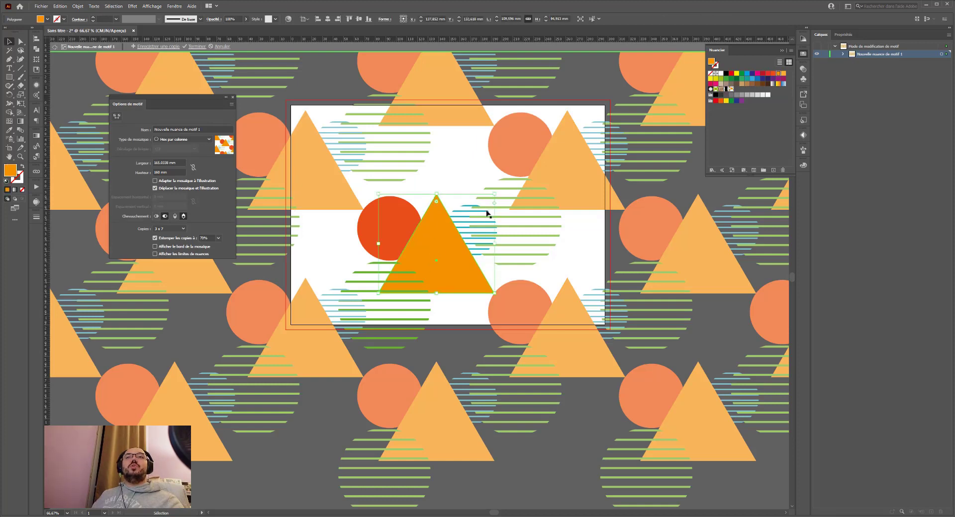
pyautogui.moveTo(526, 182); pyautogui.dragTo(340, 327)
pyautogui.moveTo(498, 351); pyautogui.dragTo(447, 298)
pyautogui.moveTo(431, 249); pyautogui.dragTo(462, 244)
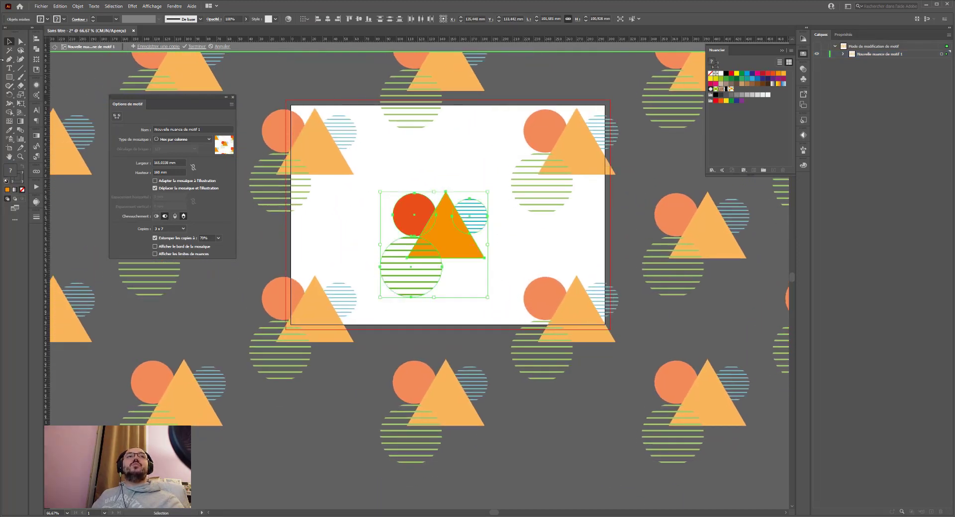
# Draw a square about 120 mm wide over the pattern's shapes and fill it with black
pyautogui.click(9, 79)
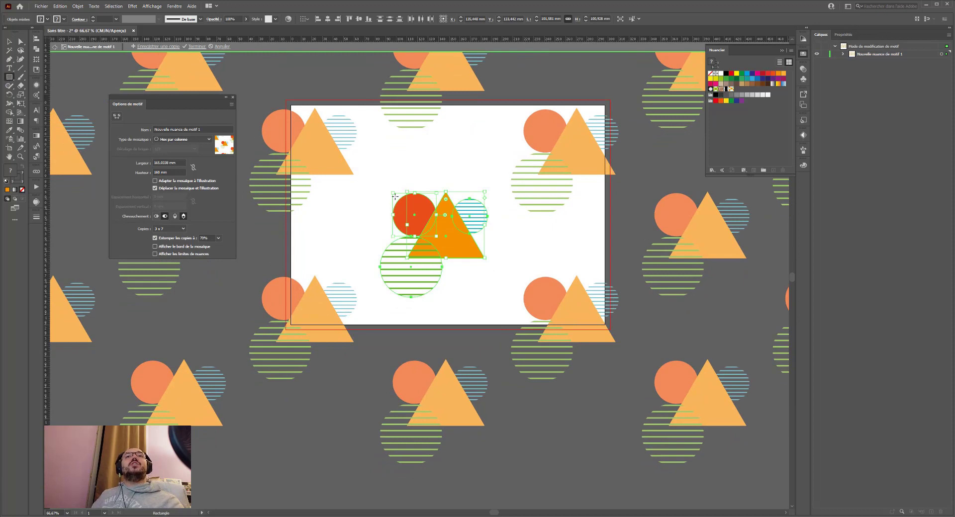
pyautogui.moveTo(384, 185); pyautogui.dragTo(511, 311)
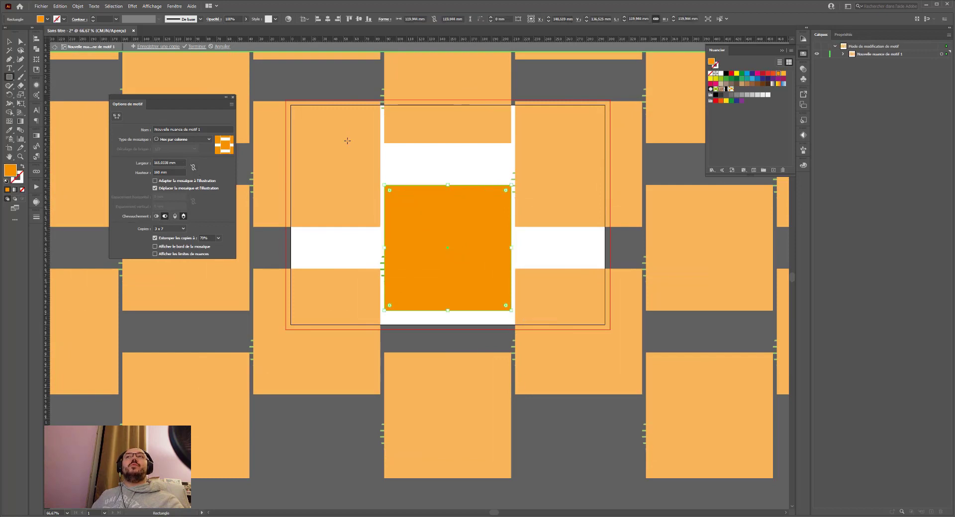
pyautogui.click(727, 73)
# Widen the black square to about 127 mm on both sides and undo the oversized corner stretch
pyautogui.moveTo(385, 247); pyautogui.dragTo(377, 247)
pyautogui.moveTo(511, 185); pyautogui.dragTo(844, 53)
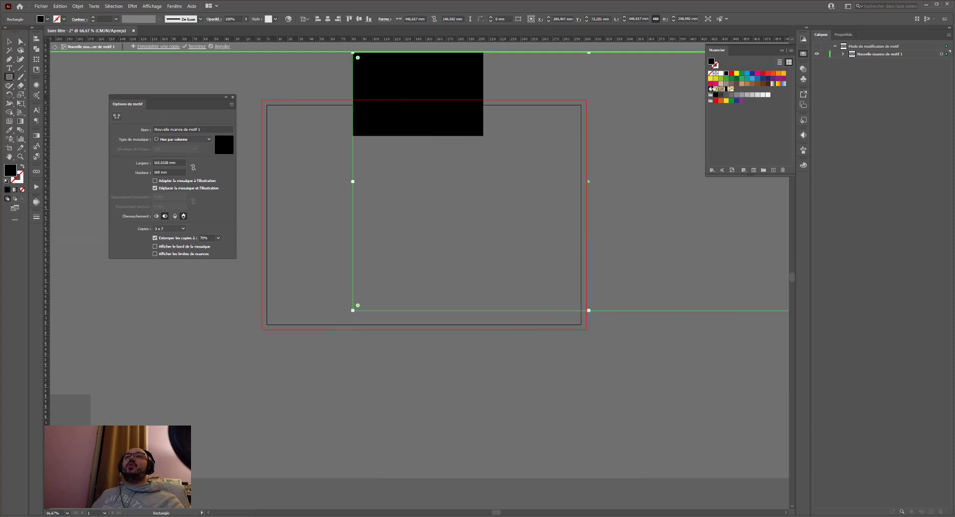
pyautogui.hotkey('ctrl', 'z')
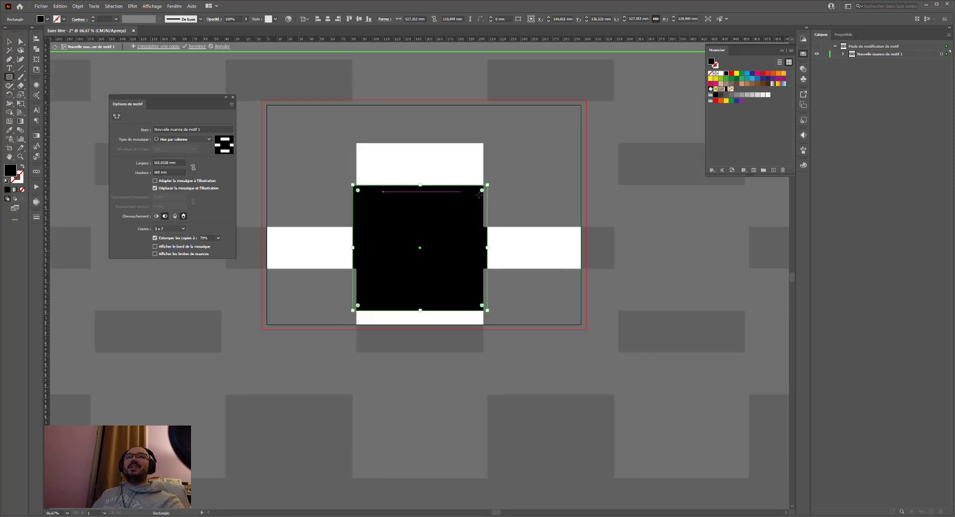
# Enlarge the black rectangle to about 269 by 152 mm and move it beneath all the shapes in the layer order
pyautogui.moveTo(421, 184); pyautogui.dragTo(424, 165)
pyautogui.moveTo(485, 247); pyautogui.dragTo(562, 247)
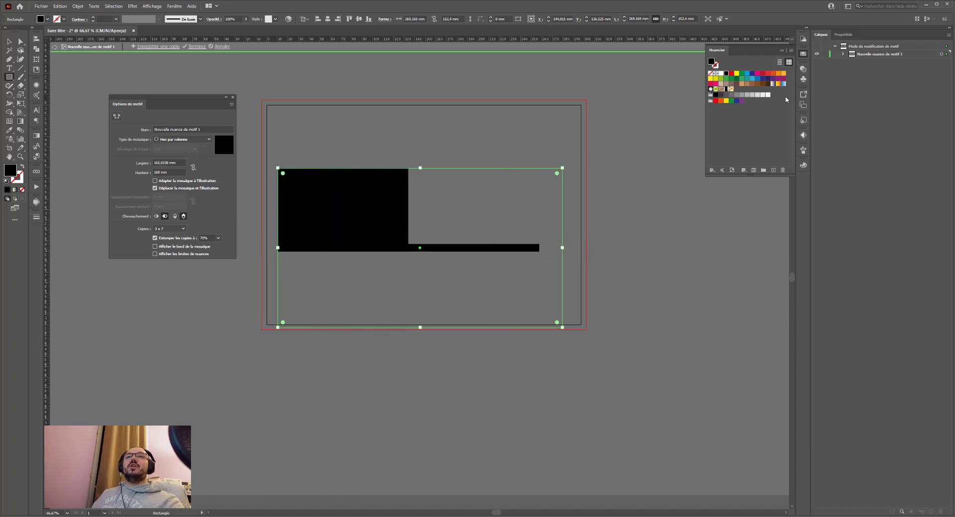
pyautogui.click(843, 54)
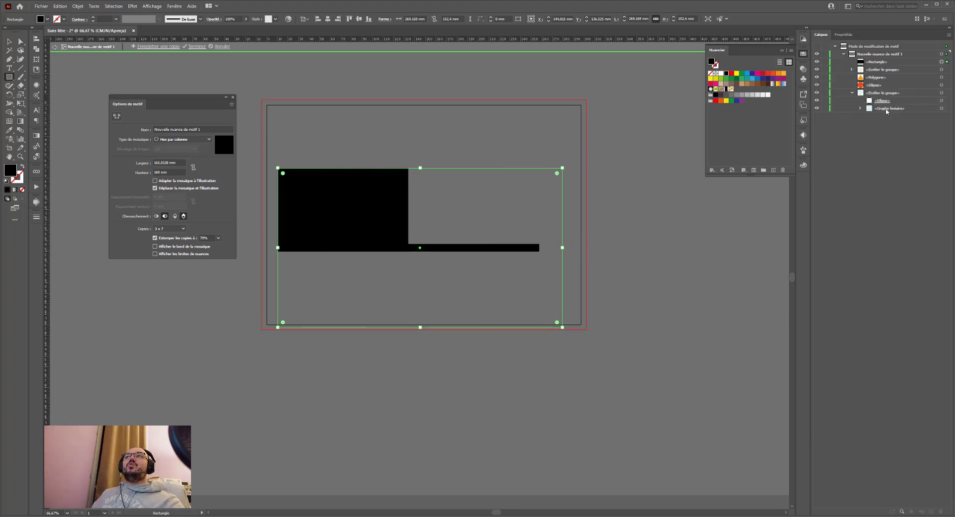
pyautogui.click(868, 63)
pyautogui.moveTo(863, 62); pyautogui.dragTo(871, 112)
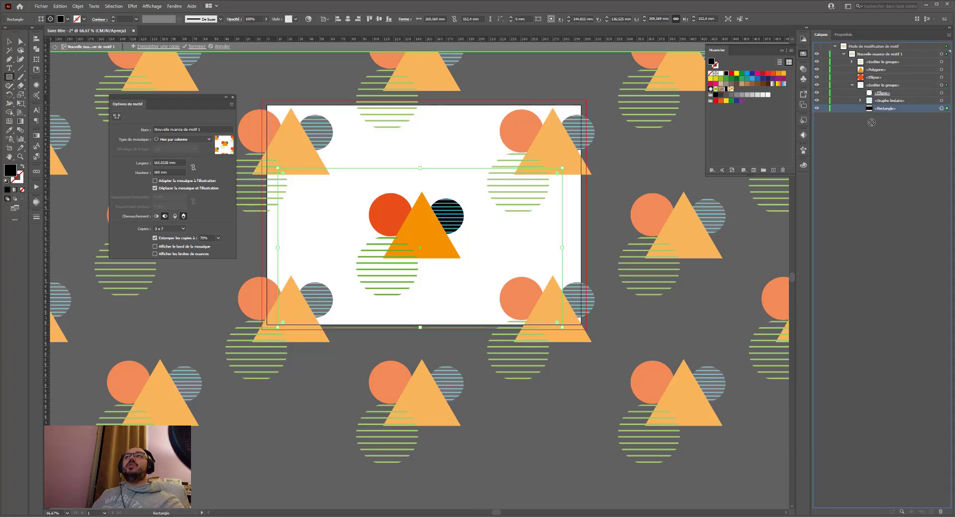
pyautogui.click(877, 84)
pyautogui.moveTo(877, 85); pyautogui.dragTo(861, 98)
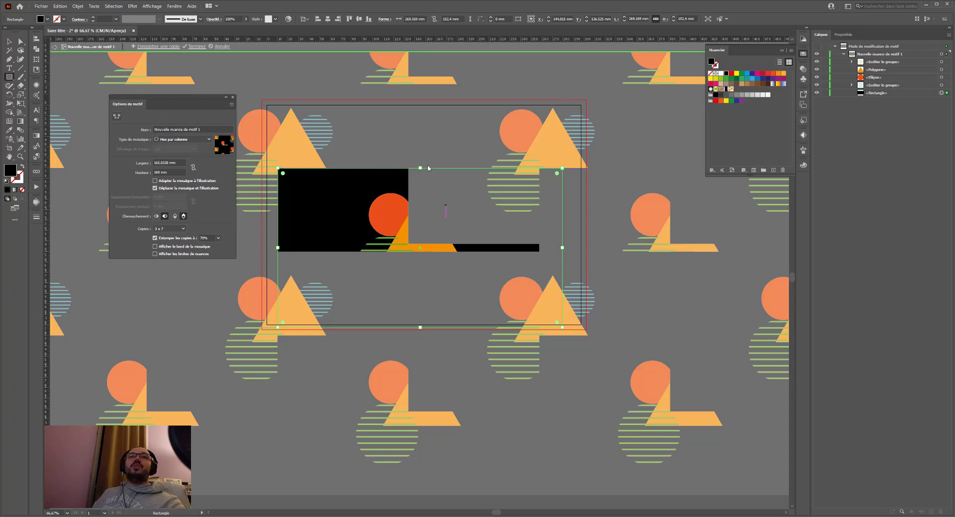
pyautogui.click(817, 94)
pyautogui.click(817, 94)
# Resize the black background rectangle to about 123 by 160 mm around the shapes and leave pattern editing mode
pyautogui.click(8, 43)
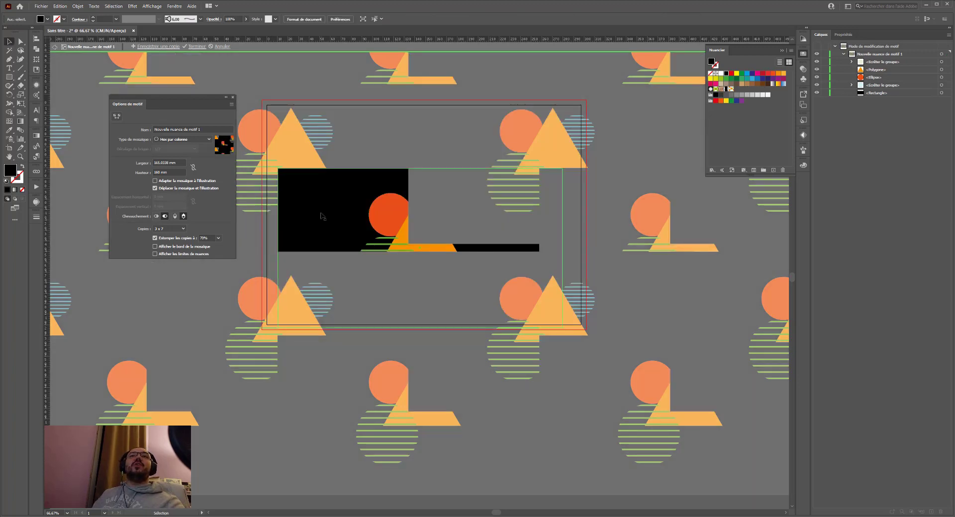
pyautogui.click(287, 232)
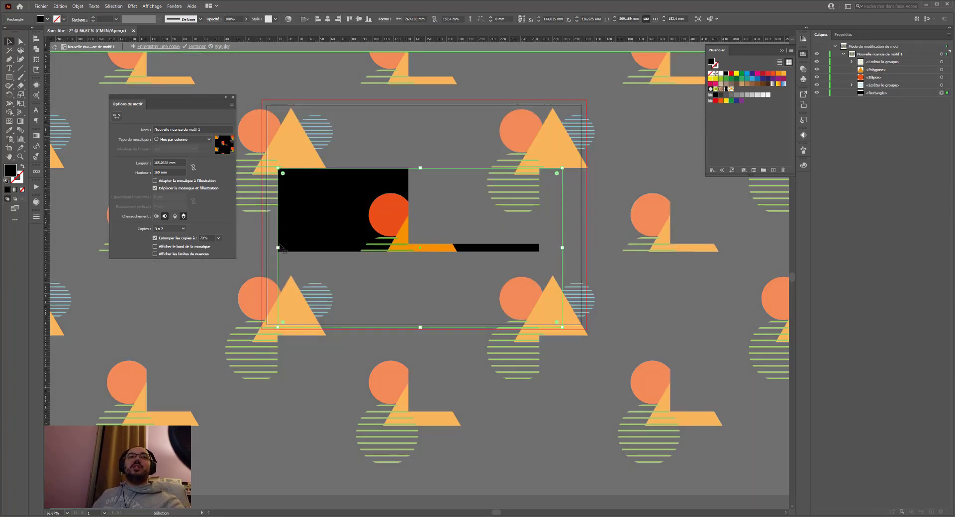
pyautogui.moveTo(278, 249); pyautogui.dragTo(354, 241)
pyautogui.moveTo(564, 247); pyautogui.dragTo(496, 251)
pyautogui.moveTo(485, 251); pyautogui.dragTo(485, 251)
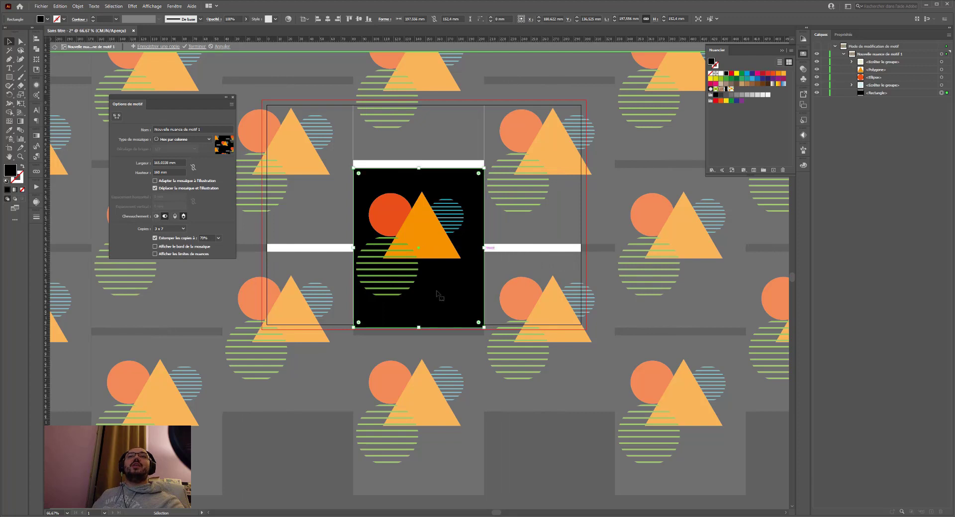
pyautogui.moveTo(419, 167); pyautogui.dragTo(419, 158)
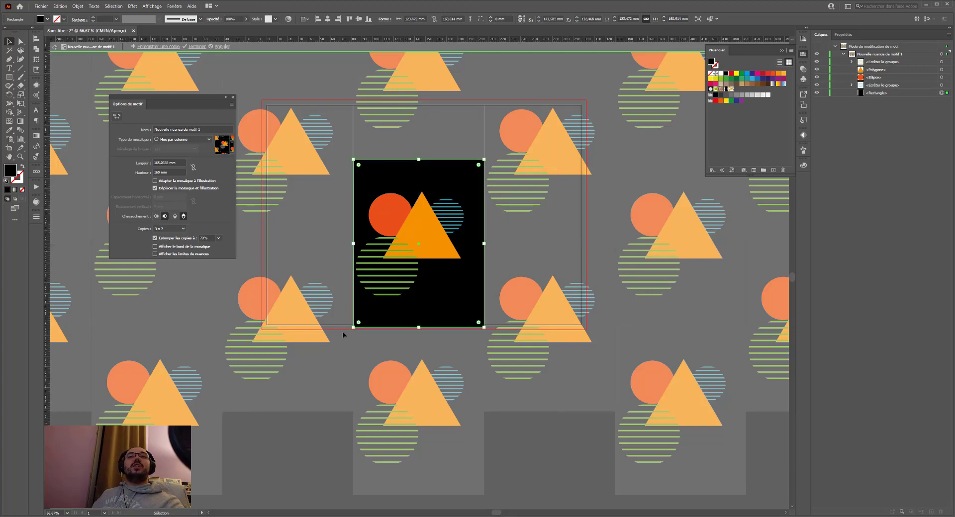
pyautogui.click(53, 48)
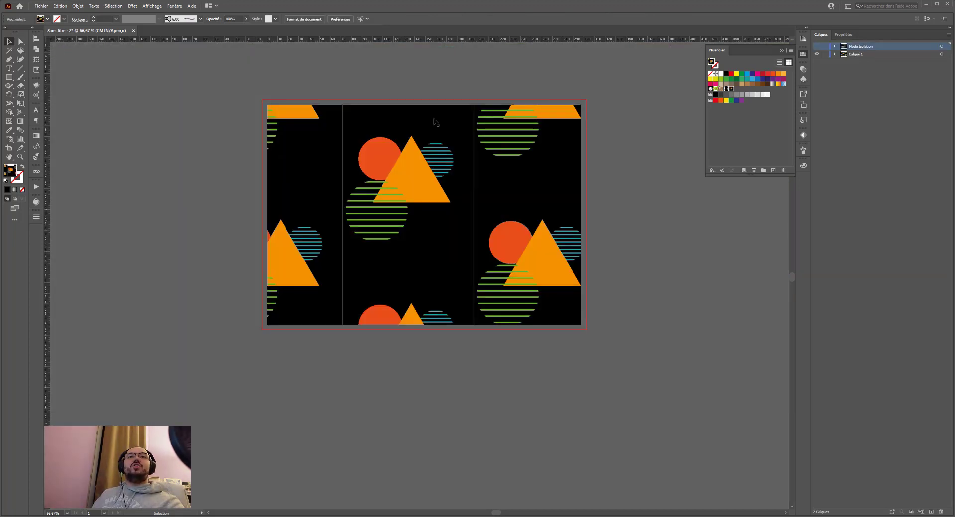
# Reopen the geometric pattern, widen its black background slightly to close the vertical gaps between tiles, and finish editing
pyautogui.click(332, 119)
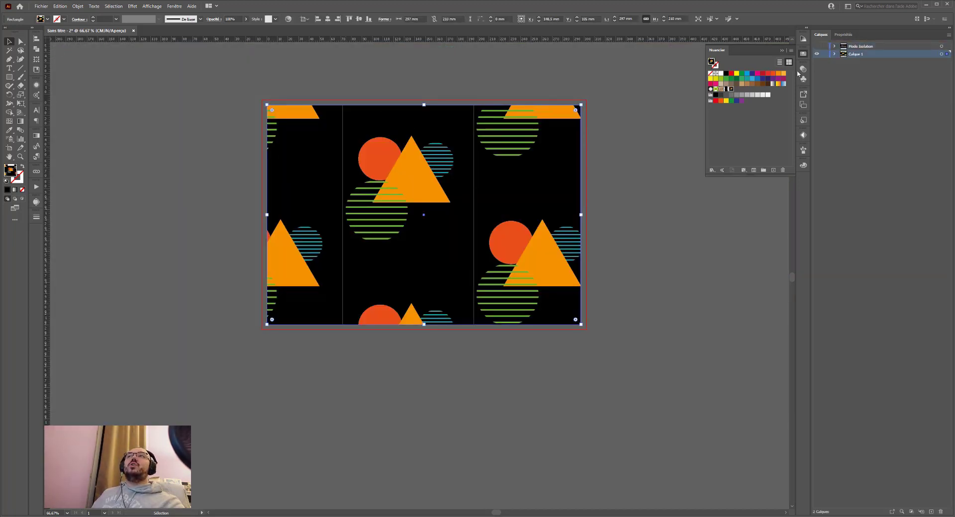
pyautogui.doubleClick(731, 89)
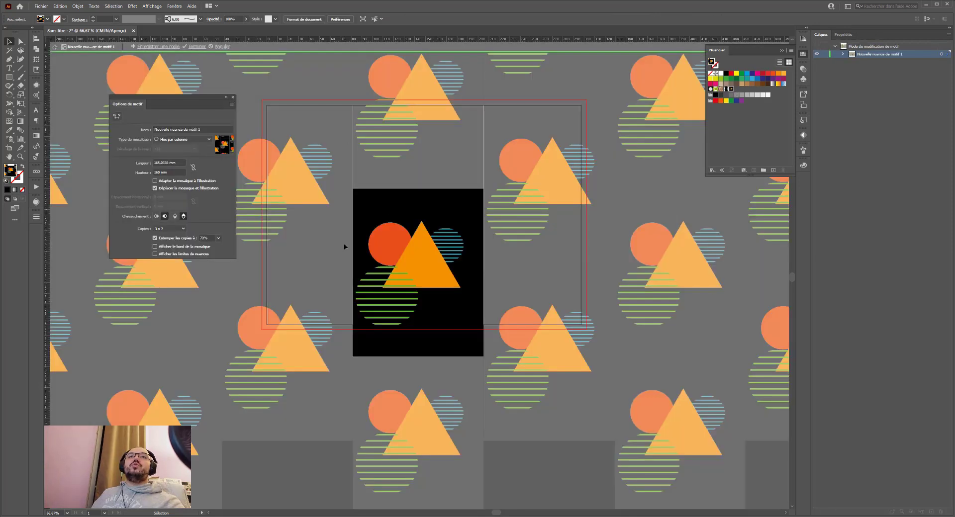
pyautogui.moveTo(353, 273); pyautogui.dragTo(352, 273)
pyautogui.click(197, 47)
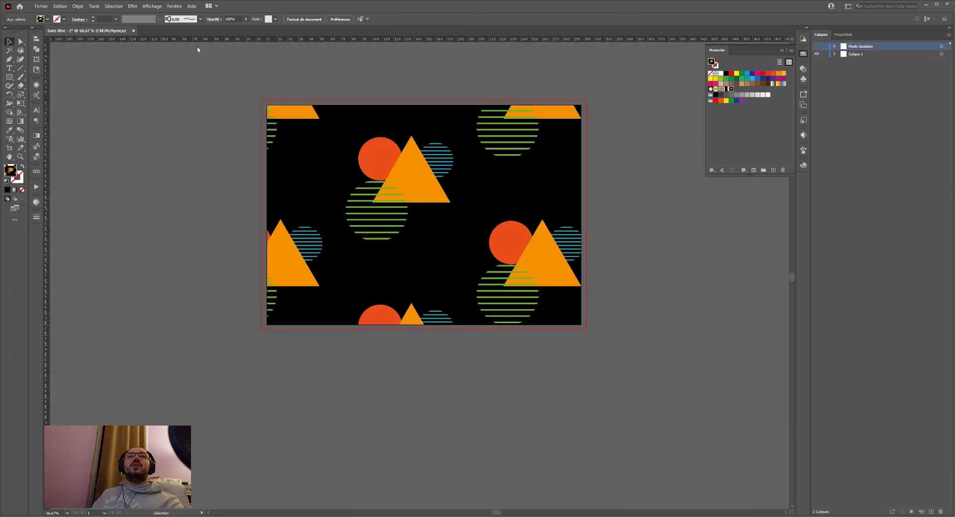
# Add a new layer and draw a circle about 440 mm across filled with the geometric pattern
pyautogui.moveTo(9, 77); pyautogui.dragTo(40, 95)
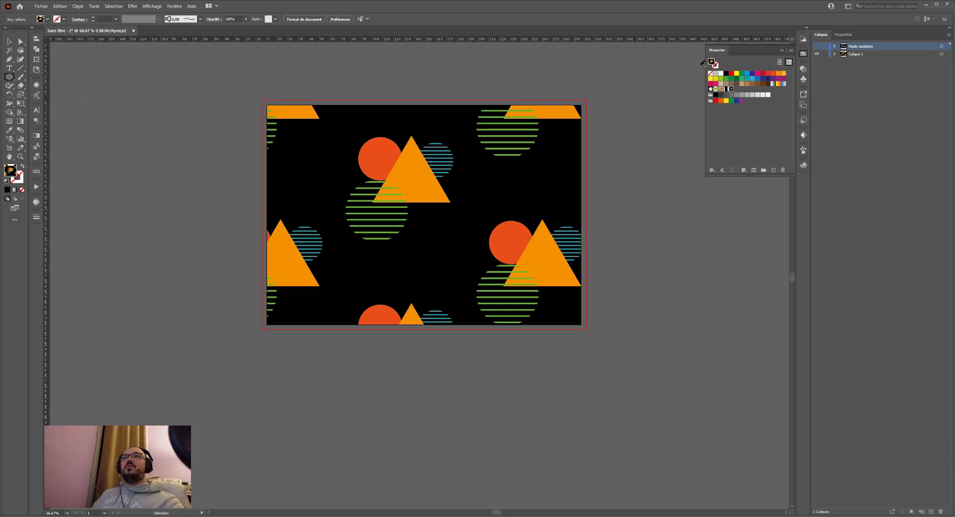
pyautogui.click(932, 512)
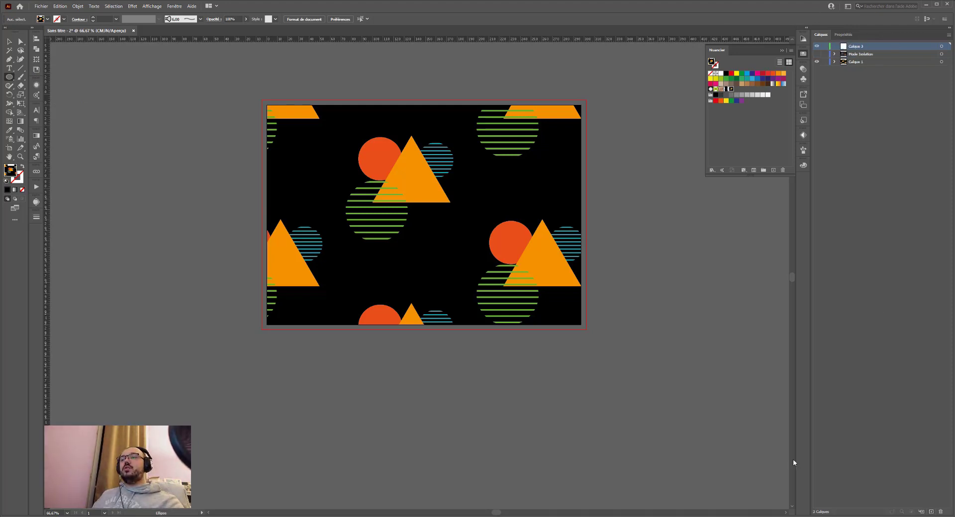
pyautogui.moveTo(675, 459); pyautogui.dragTo(225, 276)
pyautogui.scroll(5, 109, 363)
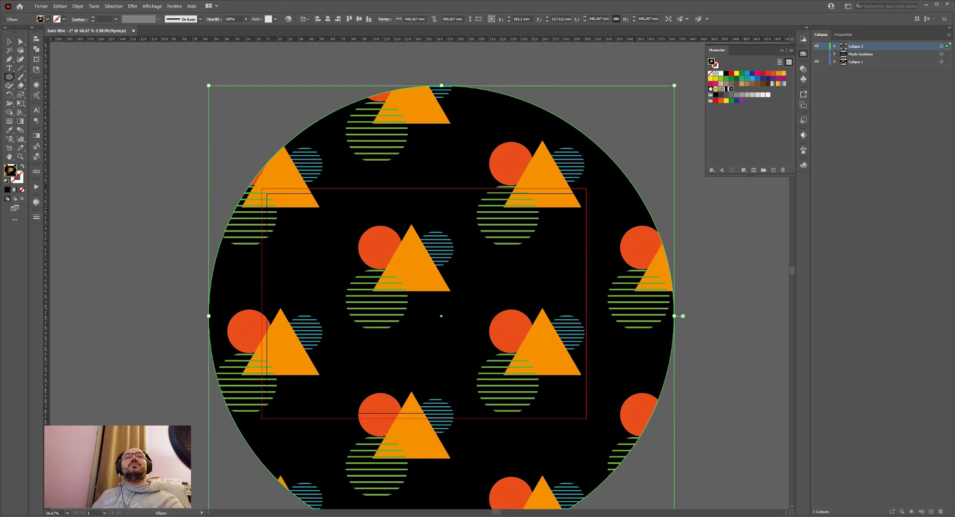
# Delete the pattern-filled circle and the artboard-sized pattern rectangle
pyautogui.press('v')
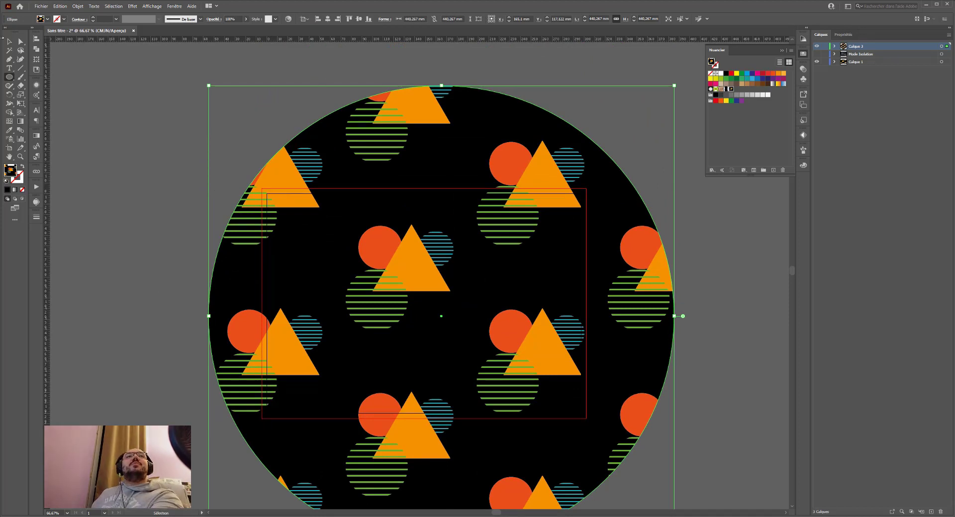
pyautogui.press('Delete')
pyautogui.click(298, 249)
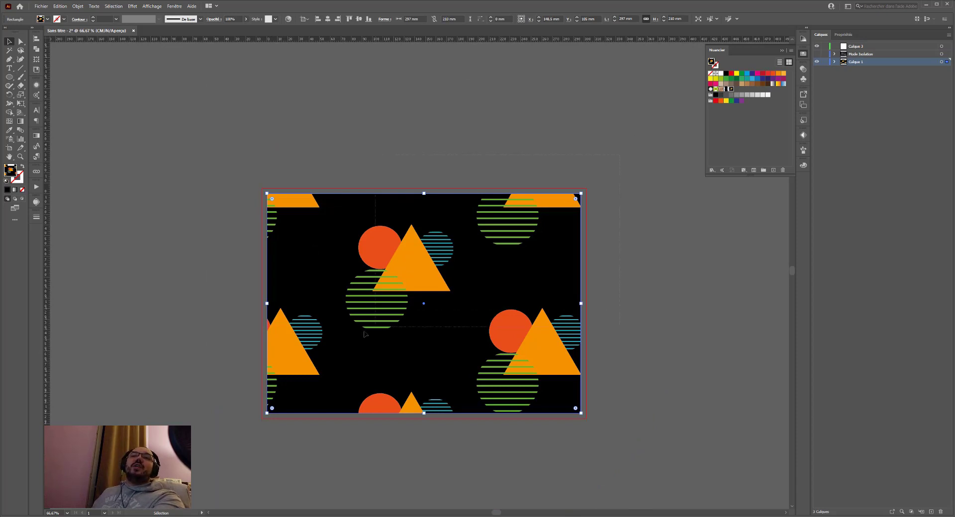
pyautogui.click(530, 154)
pyautogui.click(537, 220)
pyautogui.press('Delete')
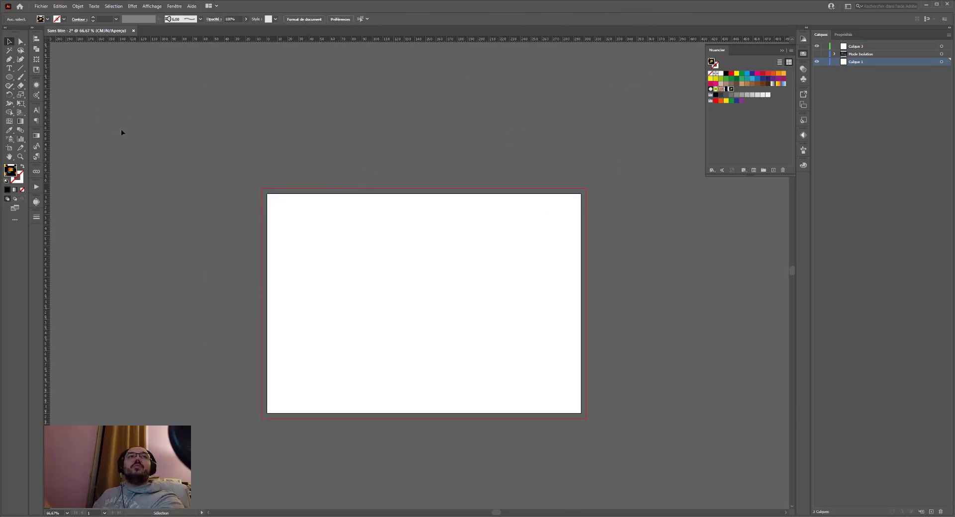
# Activate the Paintbrush tool with the 15 pt round brush (Arrondi 15 pt)
pyautogui.click(19, 70)
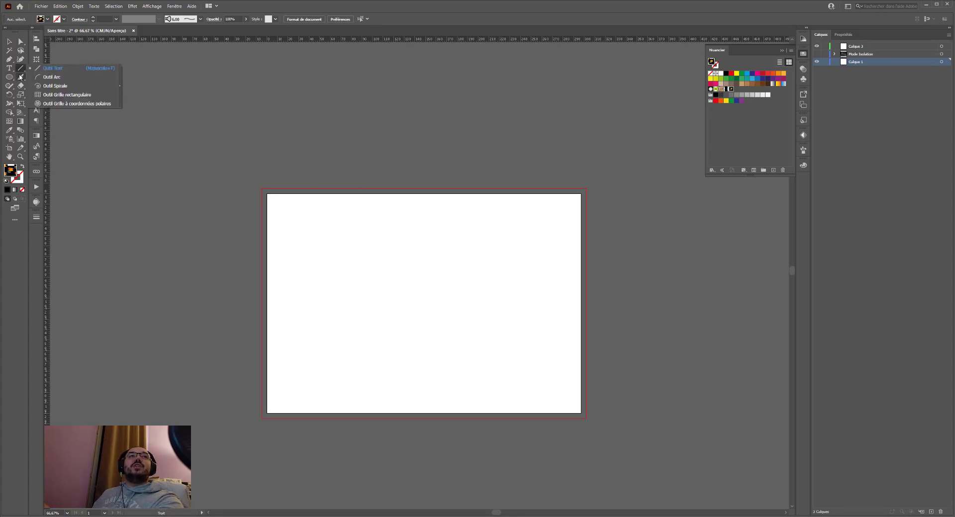
pyautogui.click(21, 77)
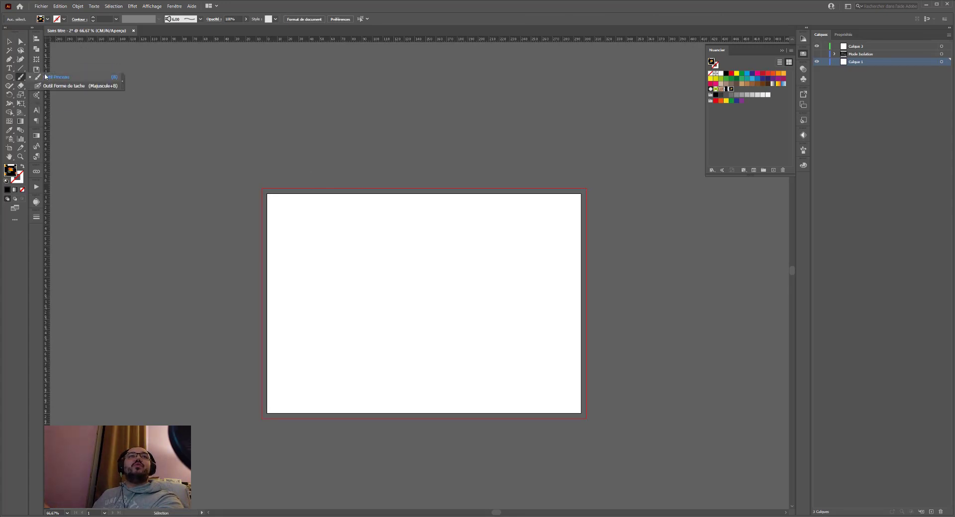
pyautogui.click(199, 19)
pyautogui.doubleClick(146, 35)
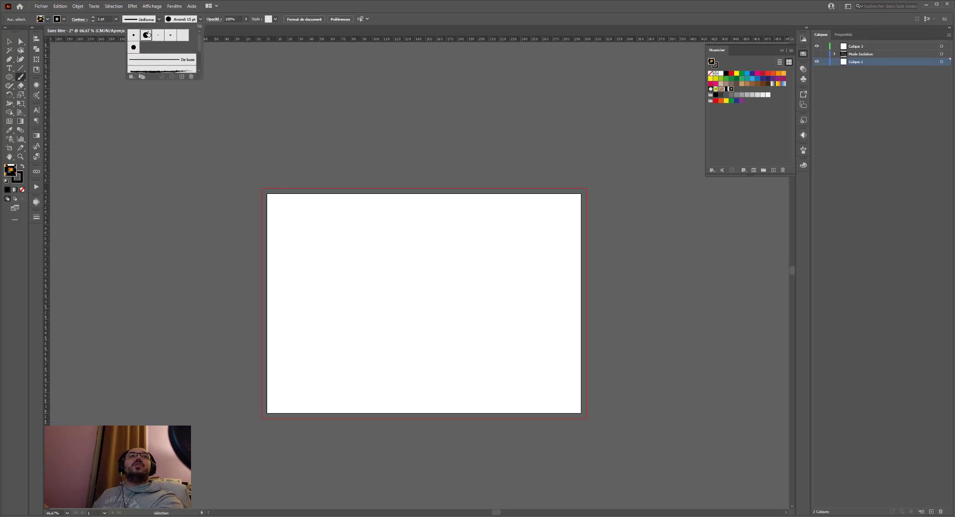
# Open the Artistiques_Aquarelle brush library and place it beside the artboard
pyautogui.click(199, 19)
pyautogui.click(132, 77)
pyautogui.moveTo(147, 107)
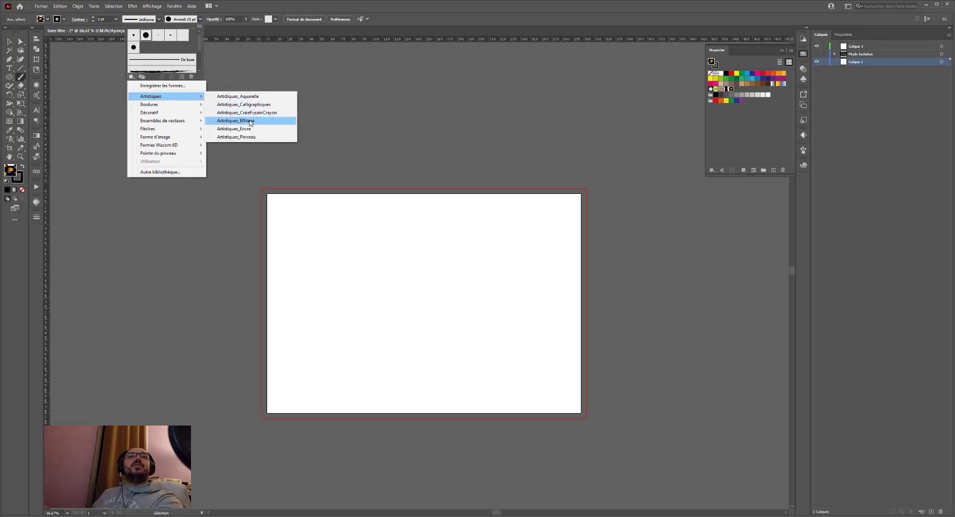
pyautogui.click(238, 96)
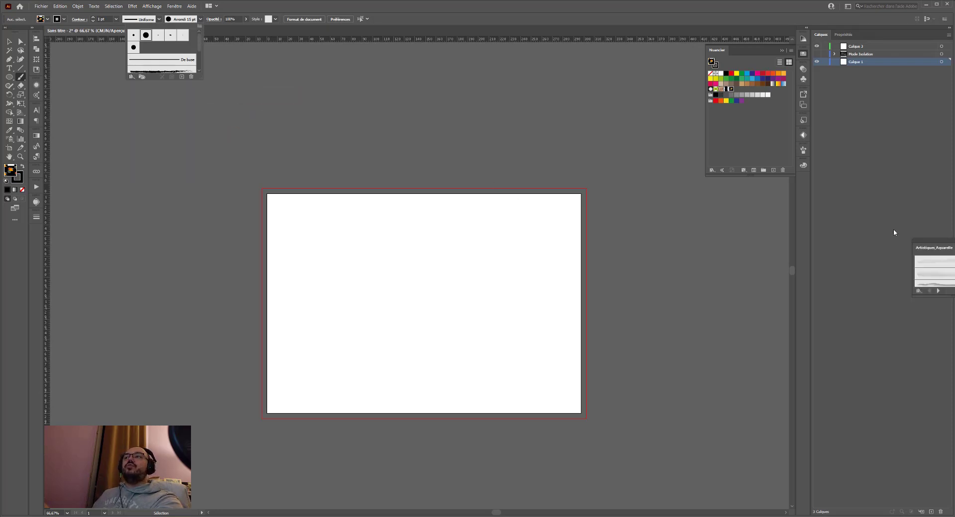
pyautogui.moveTo(945, 244); pyautogui.dragTo(648, 213)
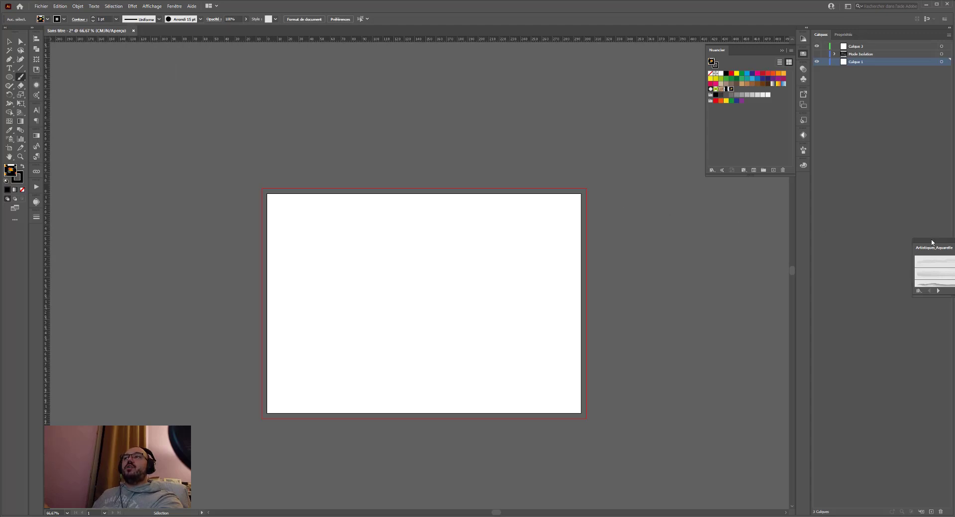
pyautogui.moveTo(933, 243); pyautogui.dragTo(672, 213)
# Paint a long curved test stroke with the round brush and a short arc above it with a watercolour brush
pyautogui.moveTo(314, 293)
pyautogui.mouseDown()
pyautogui.moveTo(384, 242)
pyautogui.moveTo(520, 278)
pyautogui.moveTo(555, 352)
pyautogui.mouseUp()
pyautogui.click(714, 255)
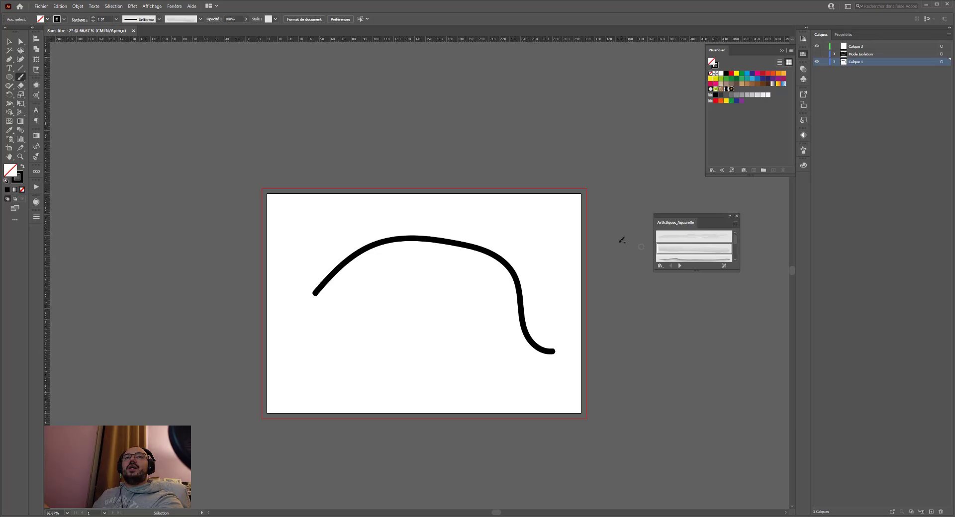
pyautogui.click(21, 180)
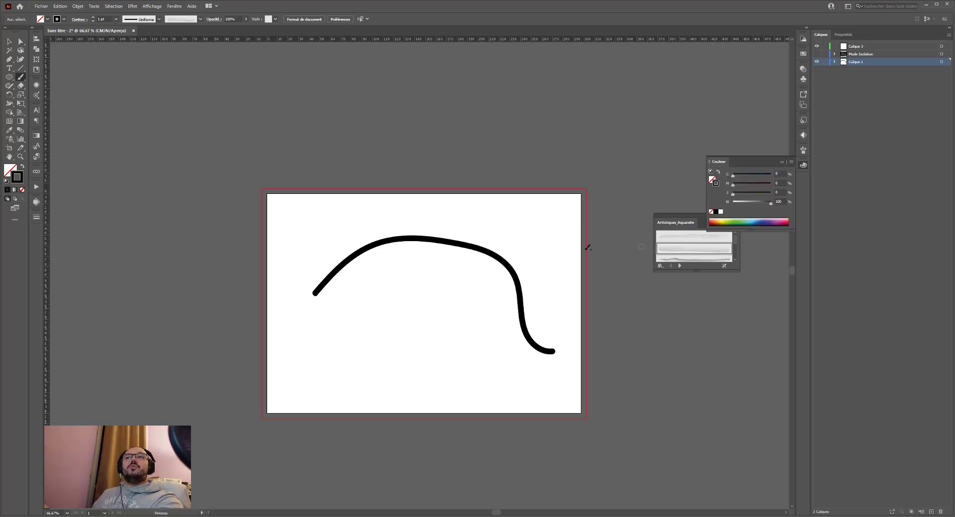
pyautogui.moveTo(560, 240)
pyautogui.mouseDown()
pyautogui.moveTo(520, 207)
pyautogui.moveTo(446, 217)
pyautogui.mouseUp()
# Undo the watercolour test stroke and delete the black curved stroke
pyautogui.keyDown('ctrl'); pyautogui.click(388, 241); pyautogui.keyUp('ctrl')
pyautogui.press('Delete')
pyautogui.hotkey('ctrl', 'z')
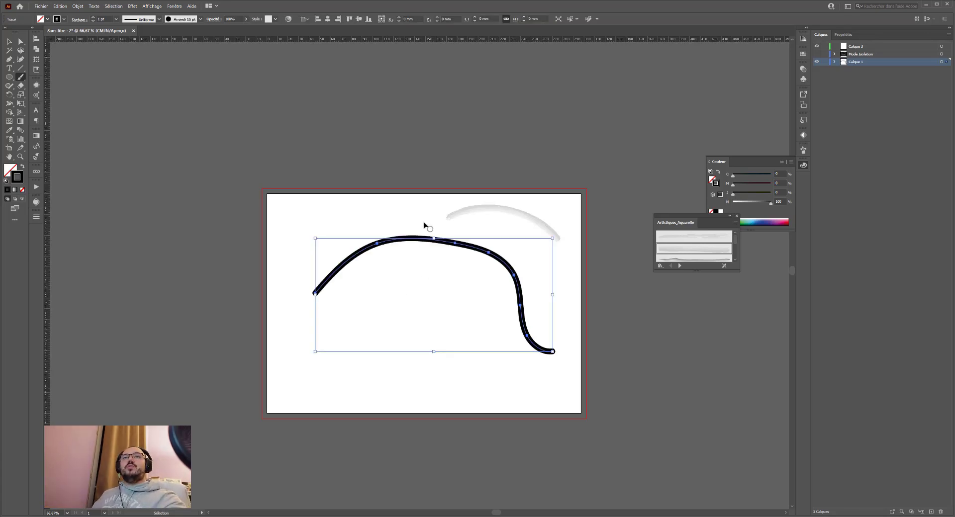
pyautogui.hotkey('ctrl', 'z')
pyautogui.keyDown('ctrl'); pyautogui.click(423, 240); pyautogui.keyUp('ctrl')
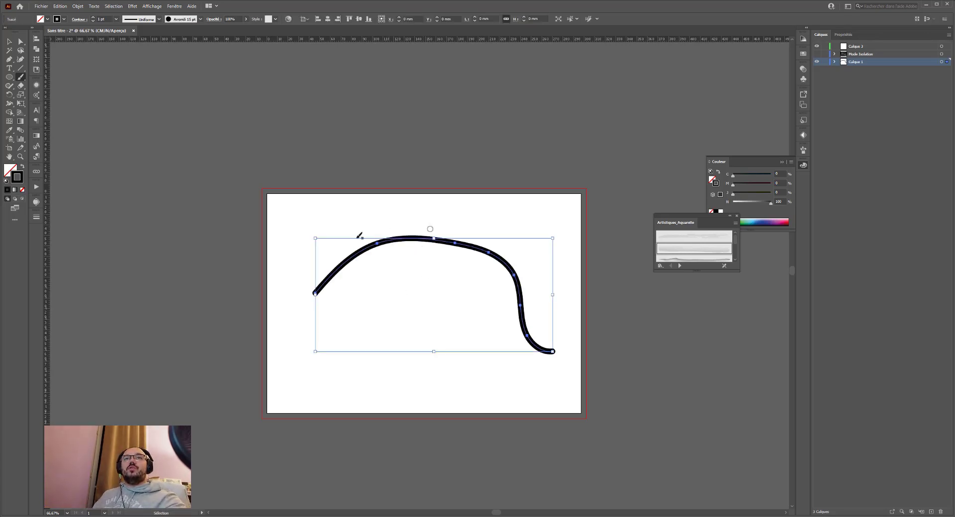
pyautogui.press('Delete')
# Select the third watercolour brush, set the stroke colour to blue, and paint several short strokes near the artboard's centre
pyautogui.click(671, 259)
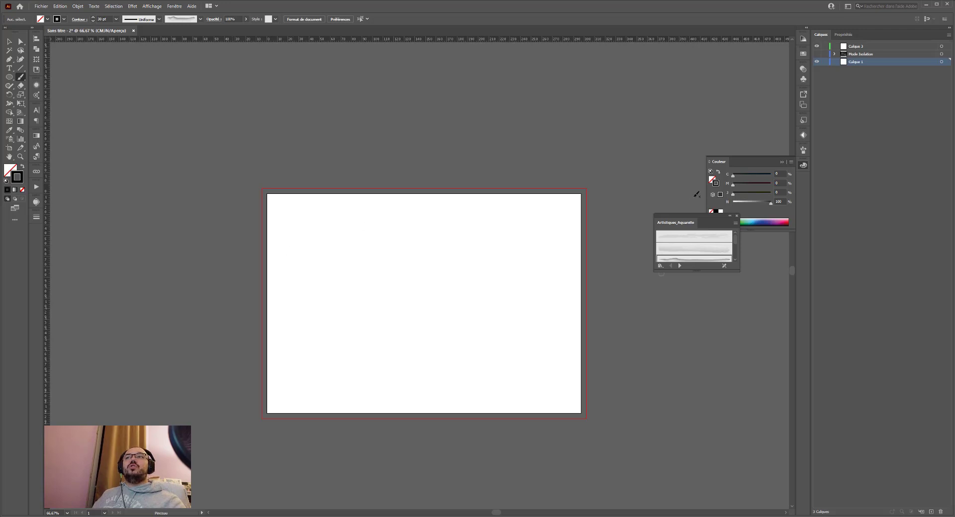
pyautogui.click(759, 220)
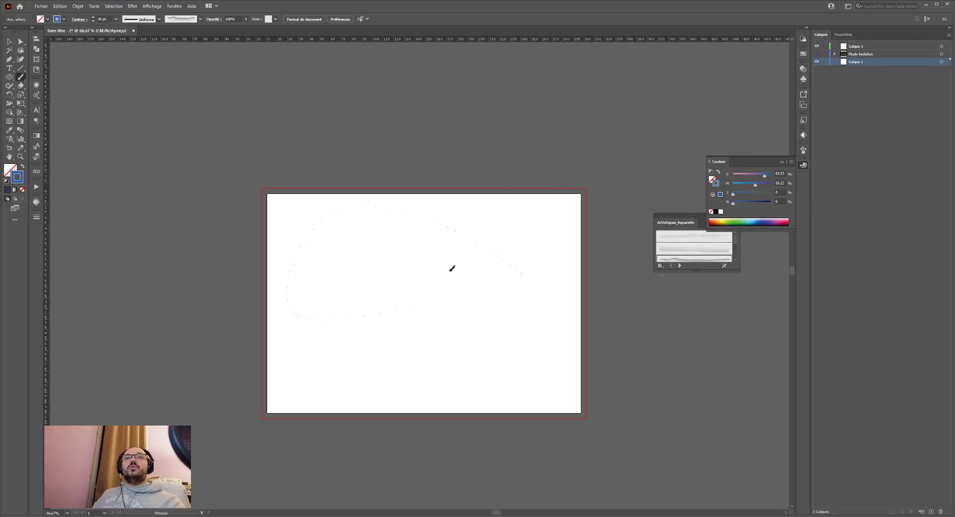
pyautogui.moveTo(455, 276); pyautogui.dragTo(442, 276)
pyautogui.hotkey('ctrl', 'z')
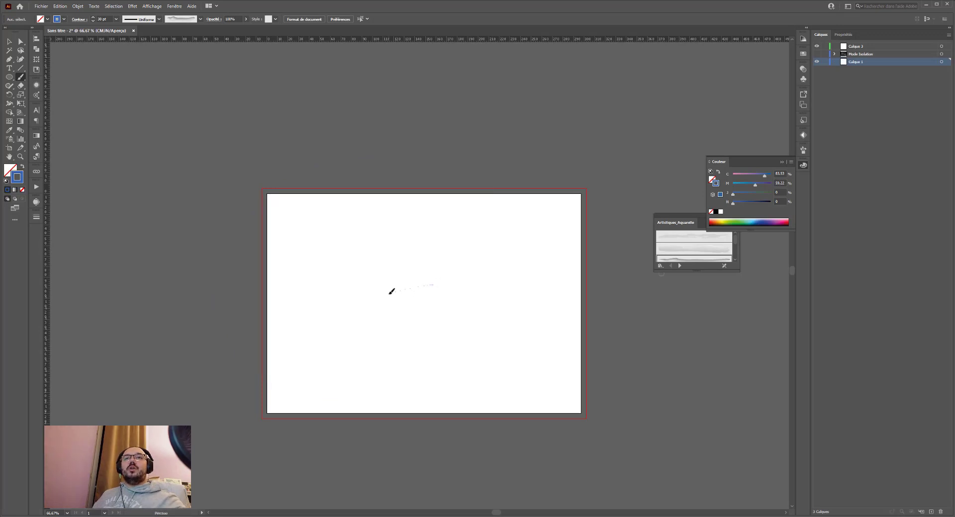
pyautogui.moveTo(391, 292); pyautogui.dragTo(392, 292)
pyautogui.moveTo(452, 259); pyautogui.dragTo(466, 291)
pyautogui.moveTo(391, 271)
pyautogui.mouseDown()
pyautogui.moveTo(416, 304)
pyautogui.moveTo(335, 283)
pyautogui.moveTo(391, 289)
pyautogui.mouseUp()
# Switch to the first watercolour brush, reduce the stroke weight, and paint long crossing strokes over the blue ones
pyautogui.click(698, 247)
pyautogui.click(697, 237)
pyautogui.click(93, 22)
pyautogui.moveTo(351, 274); pyautogui.dragTo(491, 337)
pyautogui.moveTo(415, 349); pyautogui.dragTo(414, 350)
pyautogui.moveTo(401, 253); pyautogui.dragTo(536, 305)
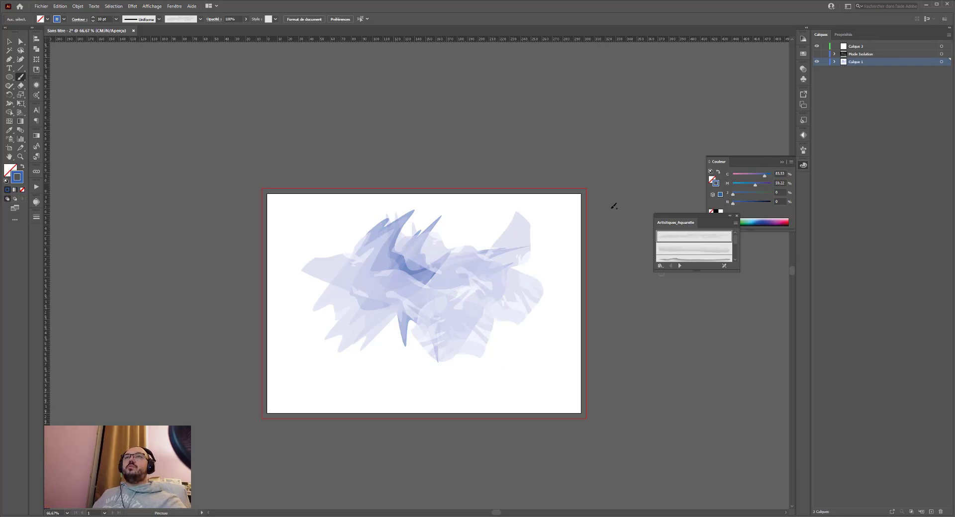
# Save all the watercolour strokes as a new pattern swatch and move the artwork to the artboard's left edge
pyautogui.click(804, 53)
pyautogui.hotkey('ctrl', 'a')
pyautogui.press('b')
pyautogui.click(8, 41)
pyautogui.moveTo(422, 273); pyautogui.dragTo(764, 113)
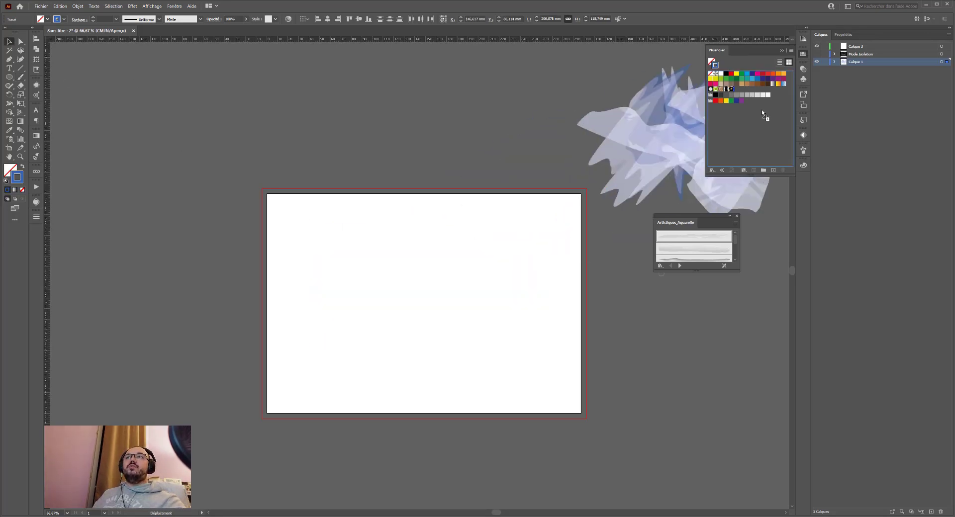
pyautogui.hotkey('ctrl', 'z')
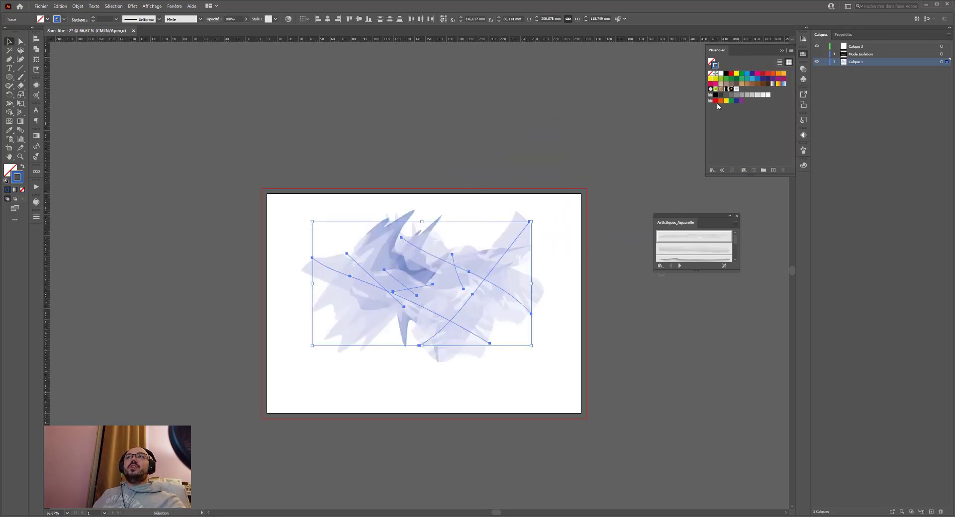
pyautogui.moveTo(385, 273)
pyautogui.mouseDown()
pyautogui.moveTo(356, 301)
pyautogui.moveTo(372, 279)
pyautogui.mouseUp()
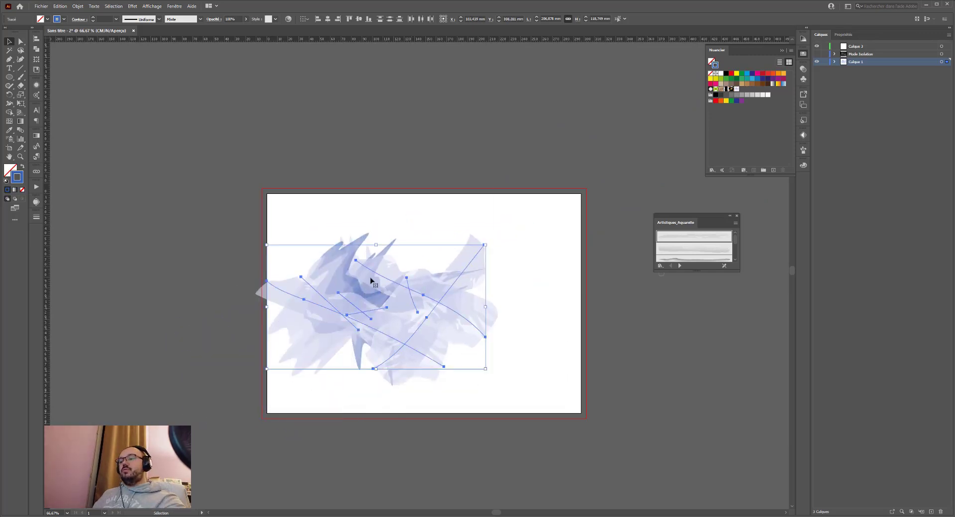
# Delete the watercolour strokes from the artboard and open their pattern swatch to examine how the artwork tiles
pyautogui.press('Delete')
pyautogui.doubleClick(737, 90)
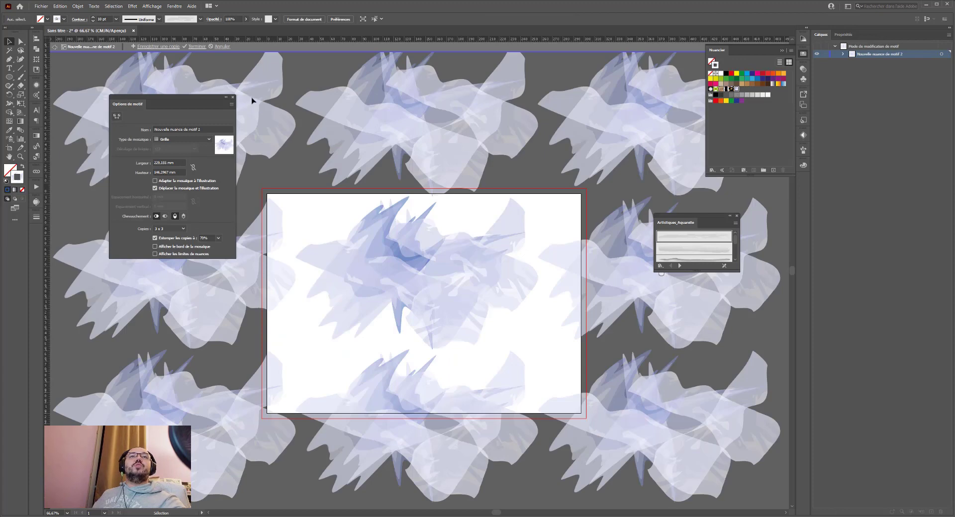
pyautogui.click(232, 98)
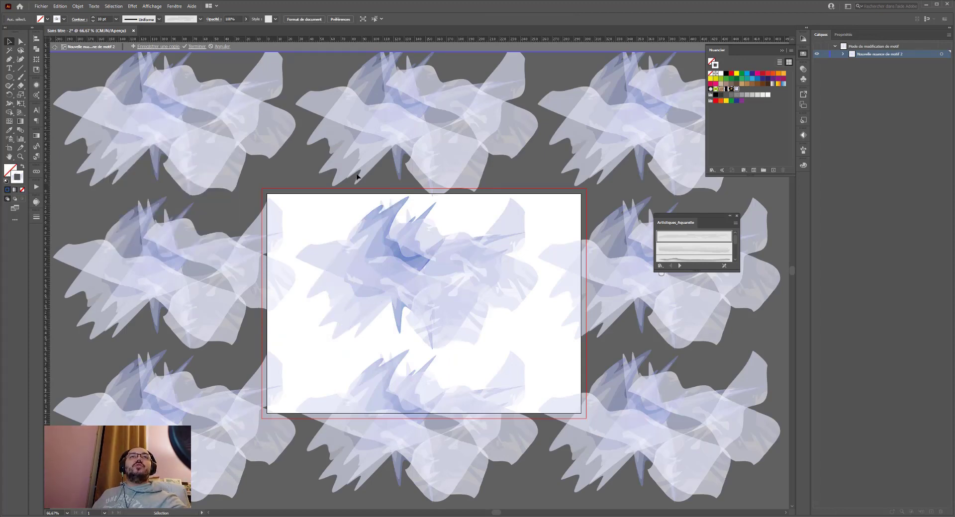
pyautogui.hotkey('ctrl', 'a')
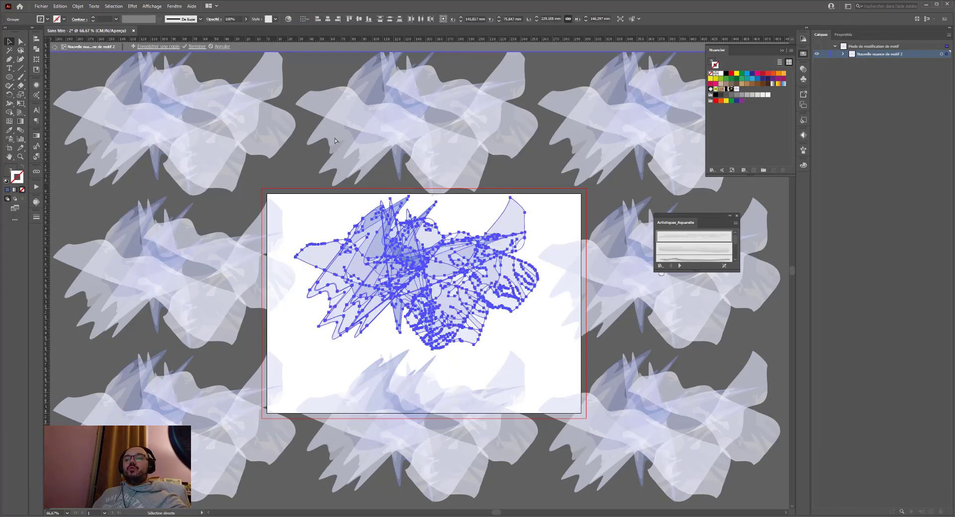
# Leave the watercolour pattern's editing mode and clear the watercolour strokes from the artboard
pyautogui.hotkey('ctrl', 'z')
pyautogui.hotkey('ctrl', 'z')
pyautogui.press('Delete')
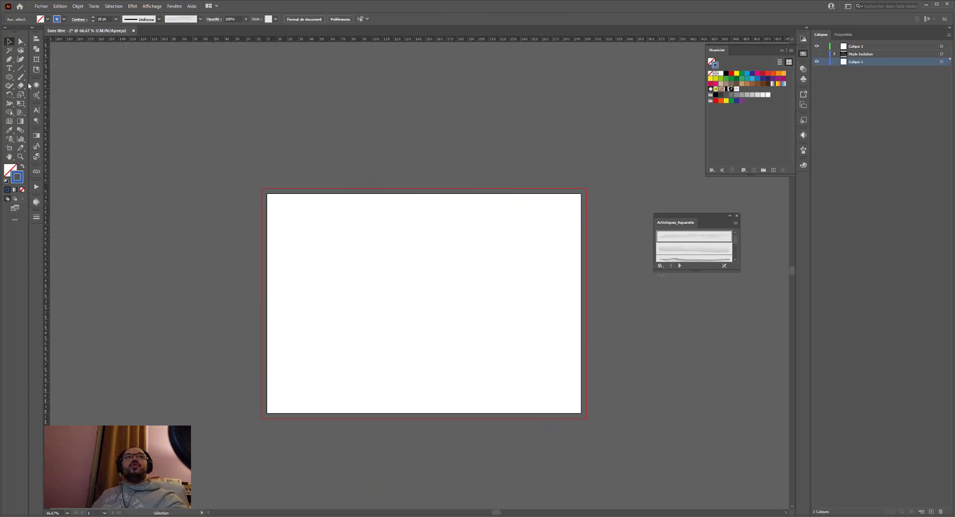
# Draw a rounded-corner square about 126 mm wide near the artboard's centre with the Rounded Rectangle tool
pyautogui.click(13, 79)
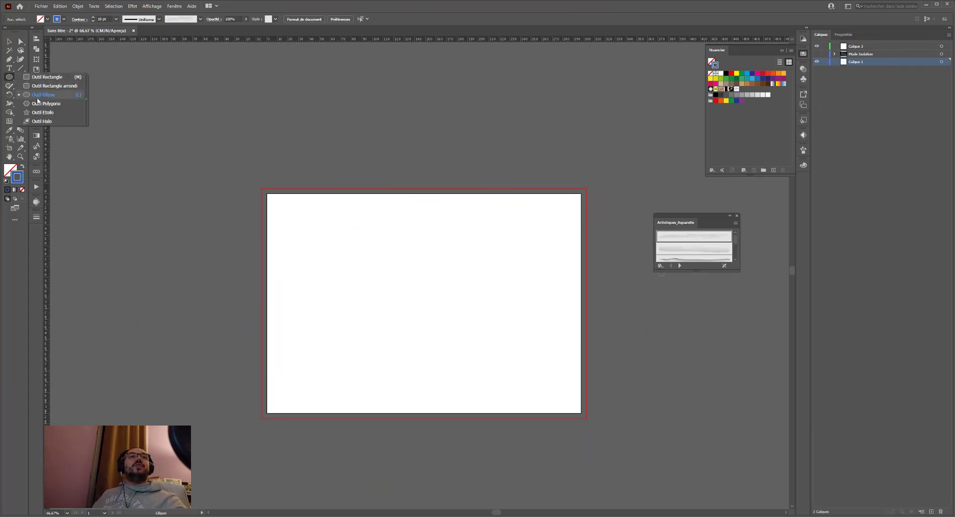
pyautogui.click(55, 86)
pyautogui.moveTo(328, 249); pyautogui.dragTo(462, 382)
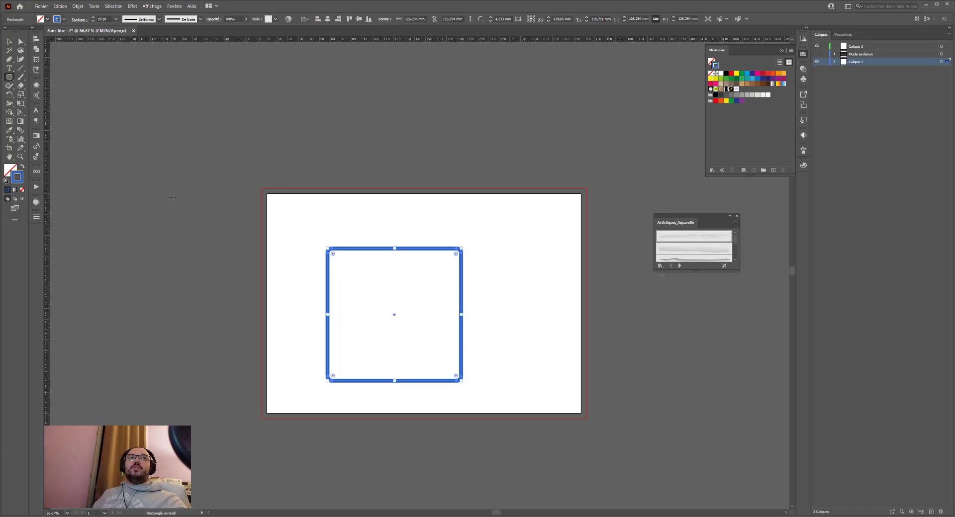
# Apply a linear gradient running from magenta to cyan to the rounded square's stroke
pyautogui.click(37, 135)
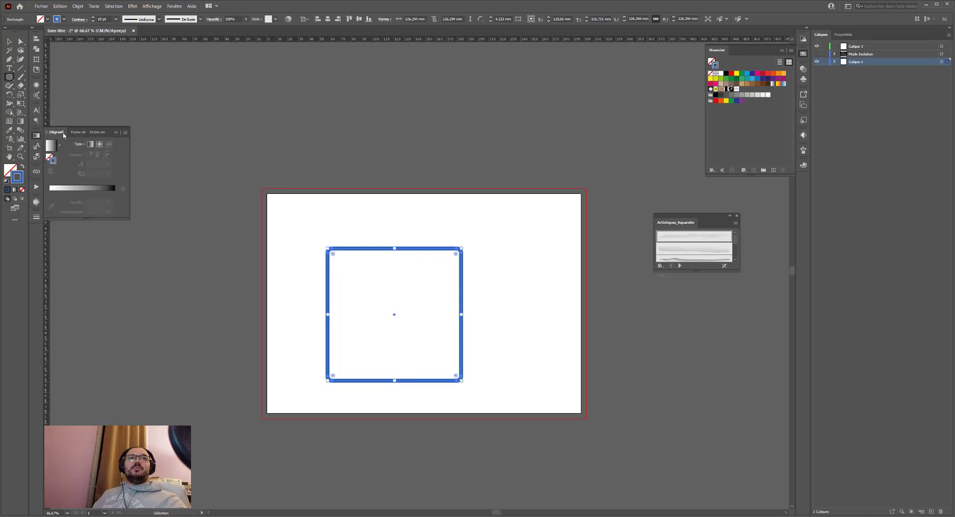
pyautogui.click(74, 189)
pyautogui.doubleClick(50, 202)
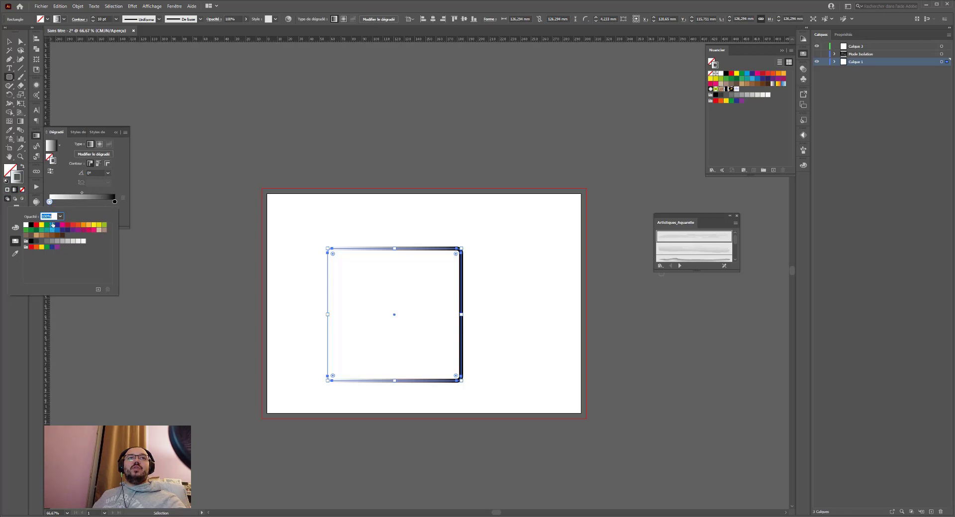
pyautogui.click(62, 225)
pyautogui.click(115, 202)
pyautogui.doubleClick(114, 203)
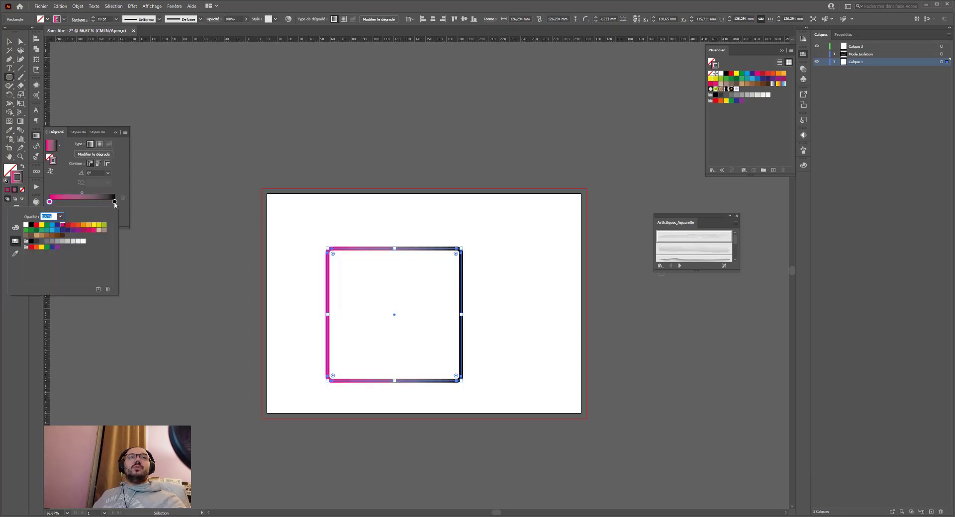
pyautogui.click(115, 203)
pyautogui.doubleClick(114, 203)
pyautogui.click(51, 227)
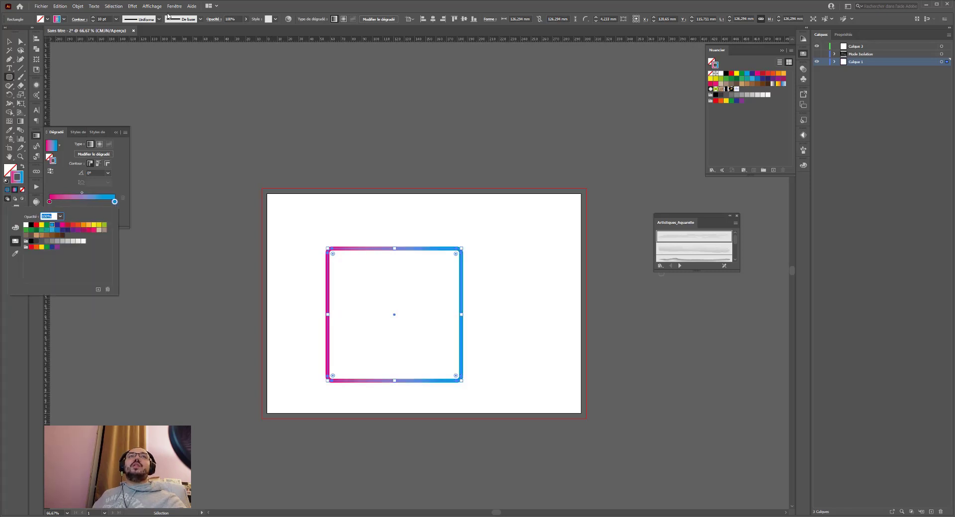
# Reduce the rounded square's stroke weight to 5 pt
pyautogui.click(93, 21)
pyautogui.click(93, 22)
pyautogui.click(93, 21)
pyautogui.click(93, 22)
pyautogui.click(93, 21)
# Apply a Transform effect to the square with 6 copies, raising the rotation angle until they form an even ring
pyautogui.click(132, 6)
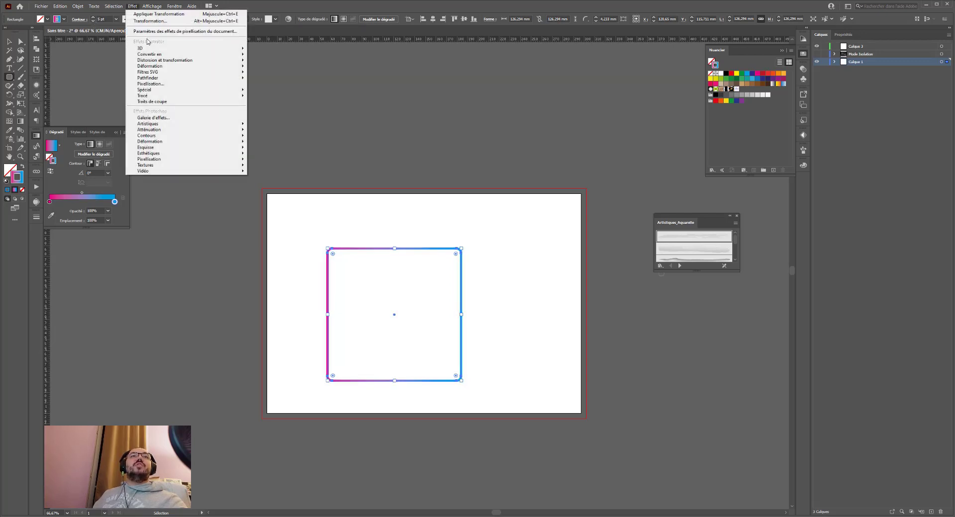
pyautogui.moveTo(150, 55)
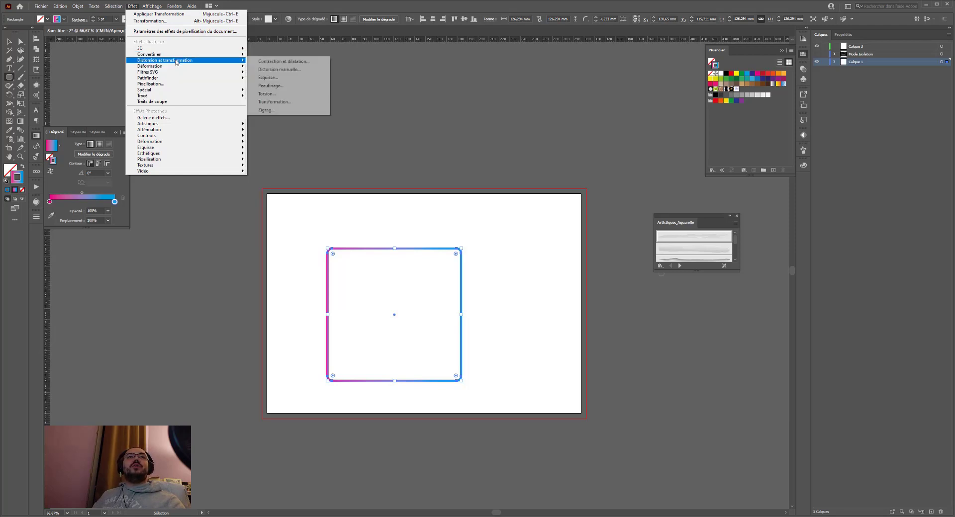
pyautogui.moveTo(238, 63)
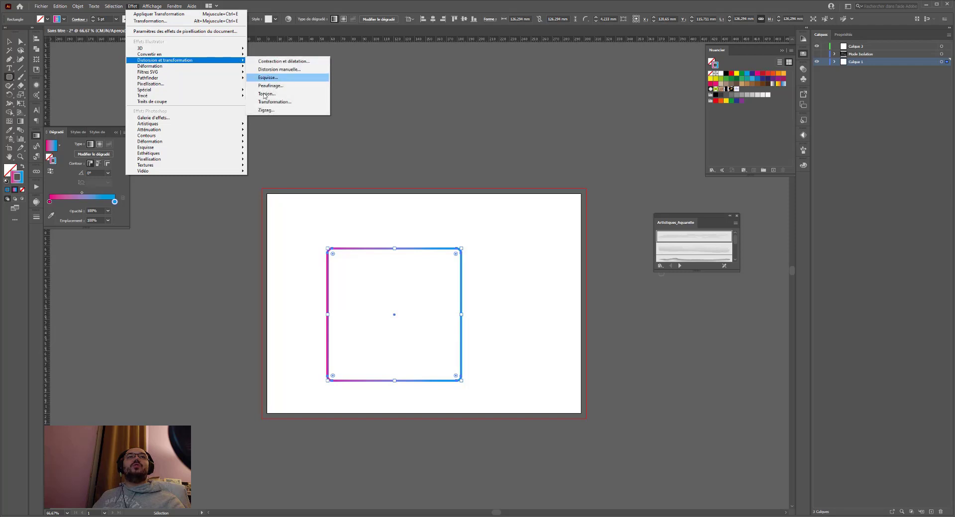
pyautogui.click(264, 102)
pyautogui.click(739, 328)
pyautogui.write('2')
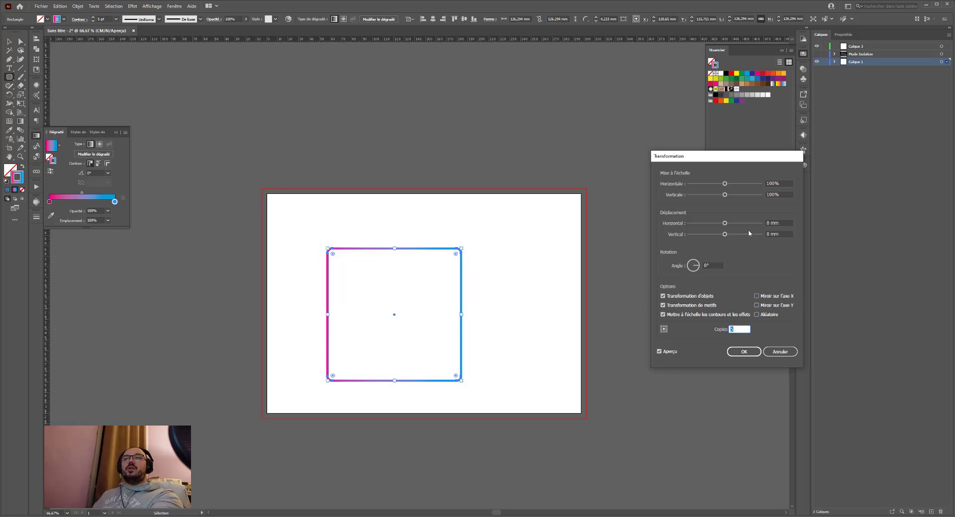
pyautogui.click(715, 265)
pyautogui.press('Up')
pyautogui.press('Up')
pyautogui.press('Up')
pyautogui.press('Up')
pyautogui.press('Up')
pyautogui.press('Up')
pyautogui.press('Up')
pyautogui.press('Up')
pyautogui.press('Up')
pyautogui.press('Up')
pyautogui.press('Up')
pyautogui.press('Up')
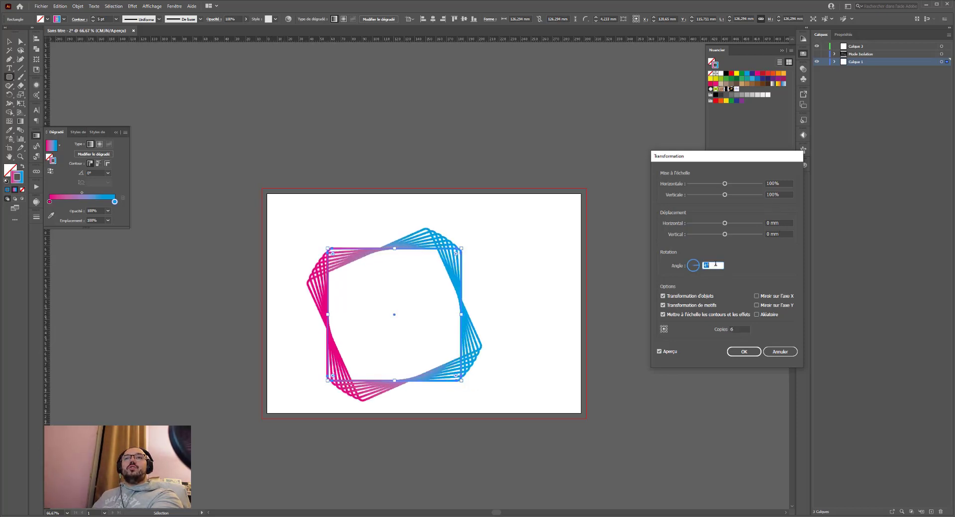
pyautogui.click(744, 352)
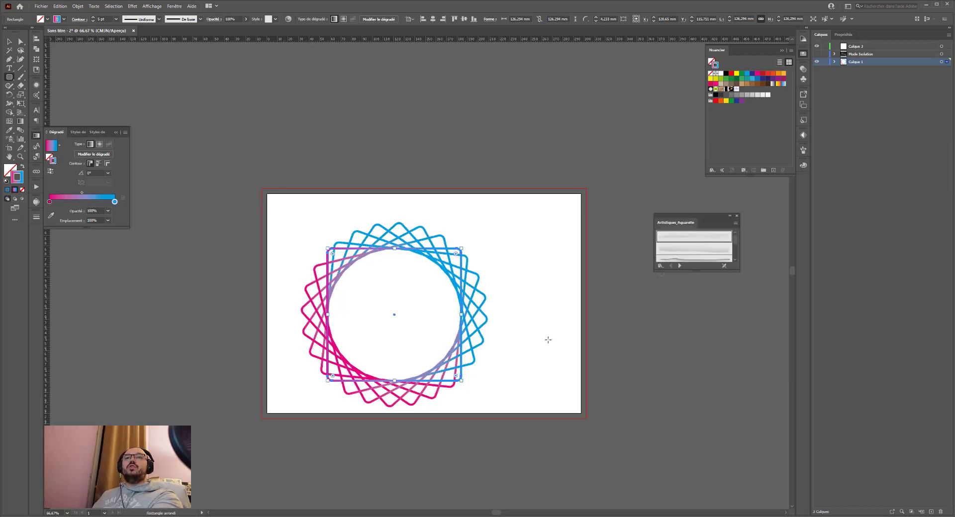
# Save the gradient rosette of rotated squares as a new pattern swatch and open that swatch for editing
pyautogui.press('v')
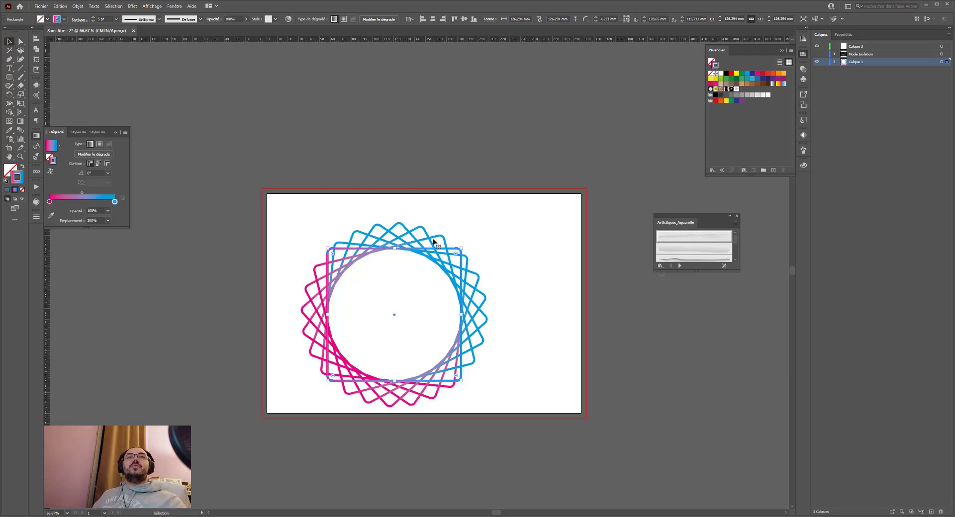
pyautogui.moveTo(634, 185); pyautogui.dragTo(318, 231)
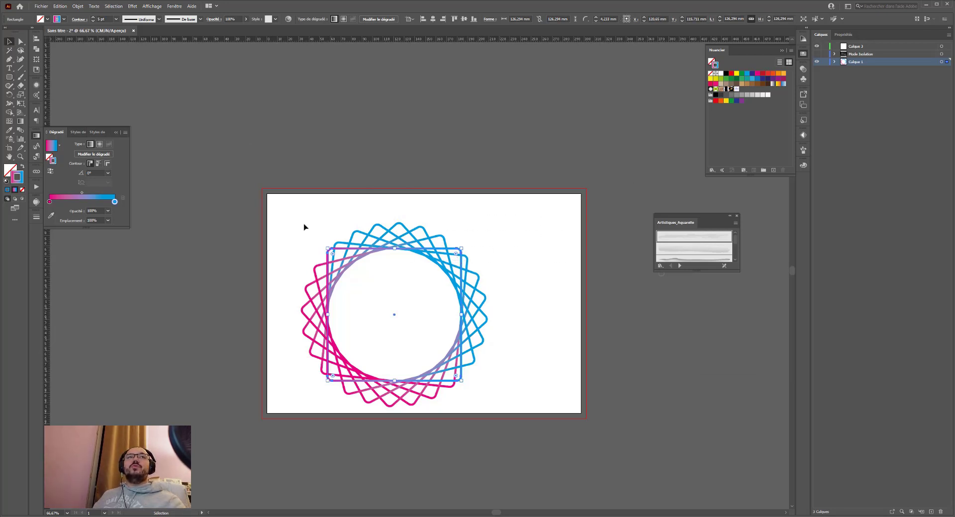
pyautogui.moveTo(411, 249); pyautogui.dragTo(761, 131)
pyautogui.doubleClick(741, 89)
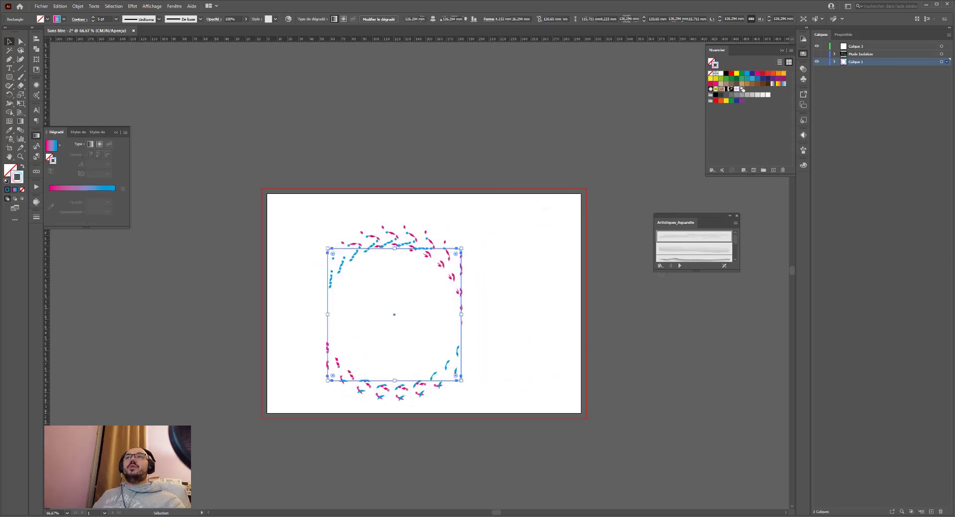
# Set the rosette pattern's tile type to brick by row and its tile width to 146 mm
pyautogui.scroll(-2, 422, 265)
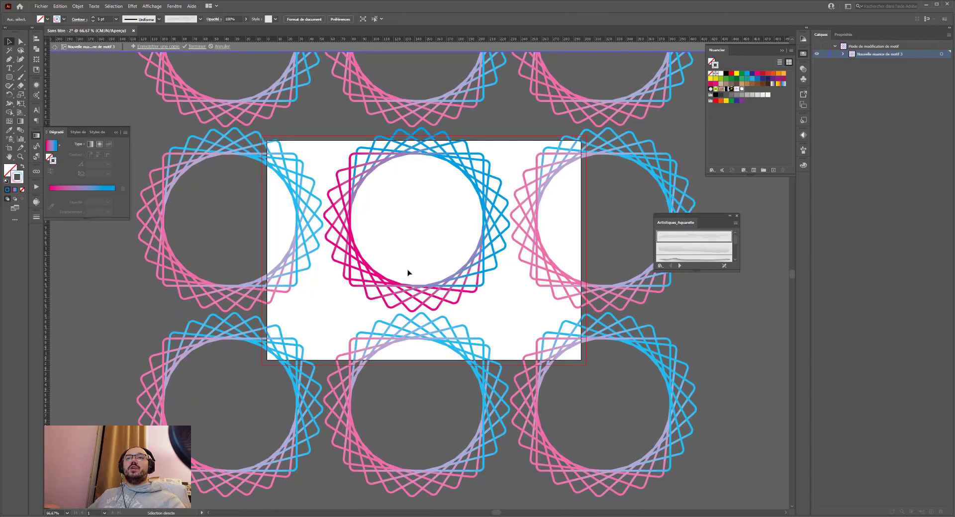
pyautogui.scroll(-2, 407, 273)
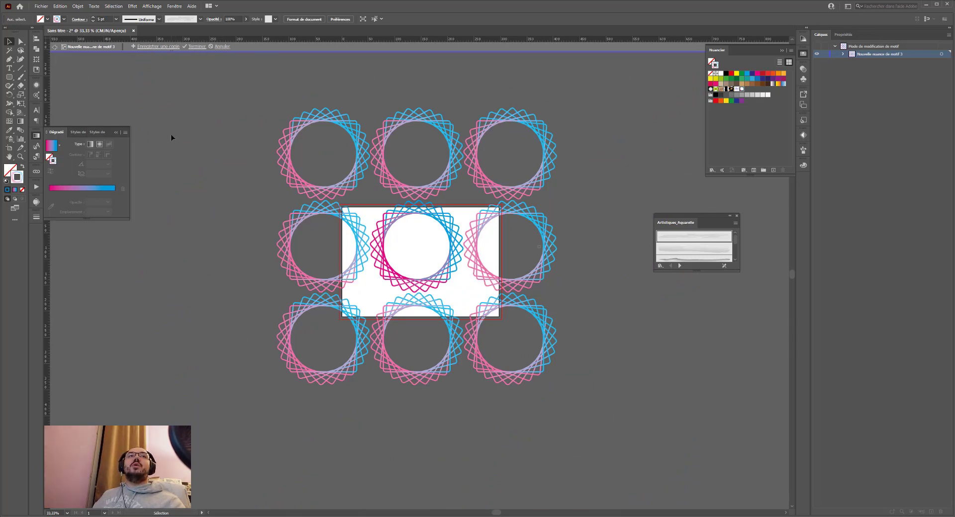
pyautogui.click(77, 7)
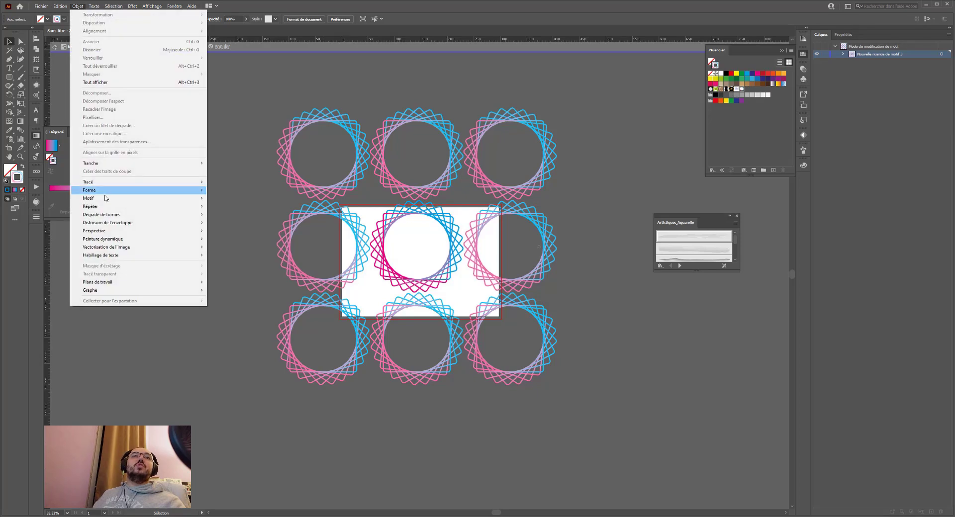
pyautogui.moveTo(107, 198)
pyautogui.click(239, 208)
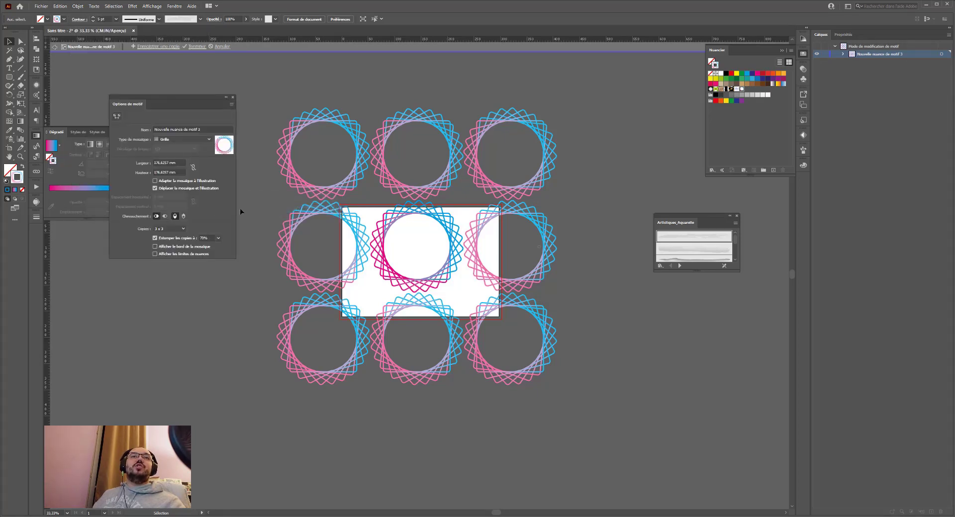
pyautogui.click(182, 140)
pyautogui.click(172, 158)
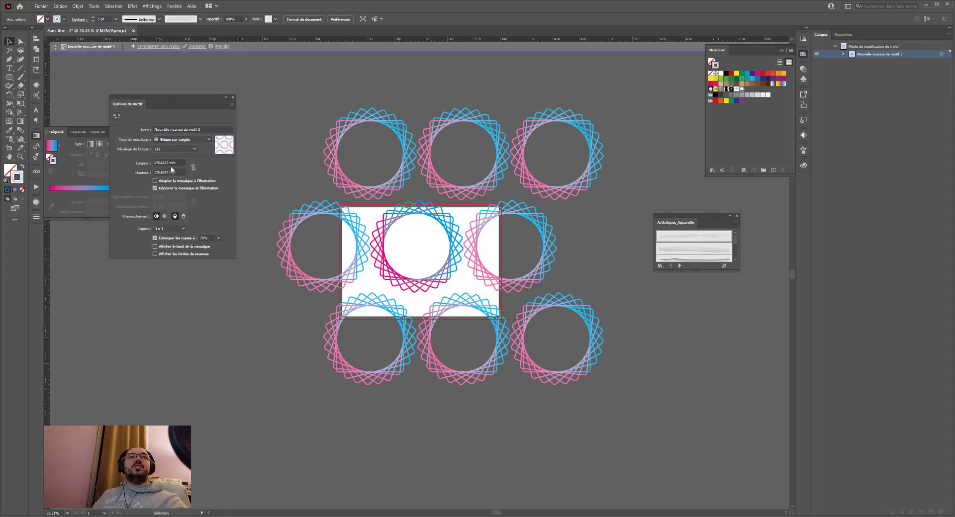
pyautogui.click(173, 163)
pyautogui.write('155')
pyautogui.press('Return')
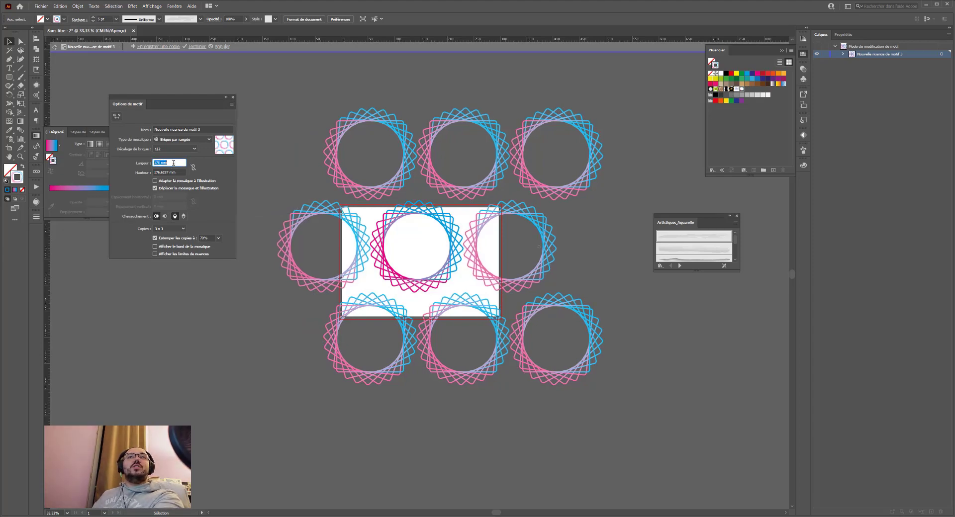
pyautogui.write('146')
pyautogui.press('Return')
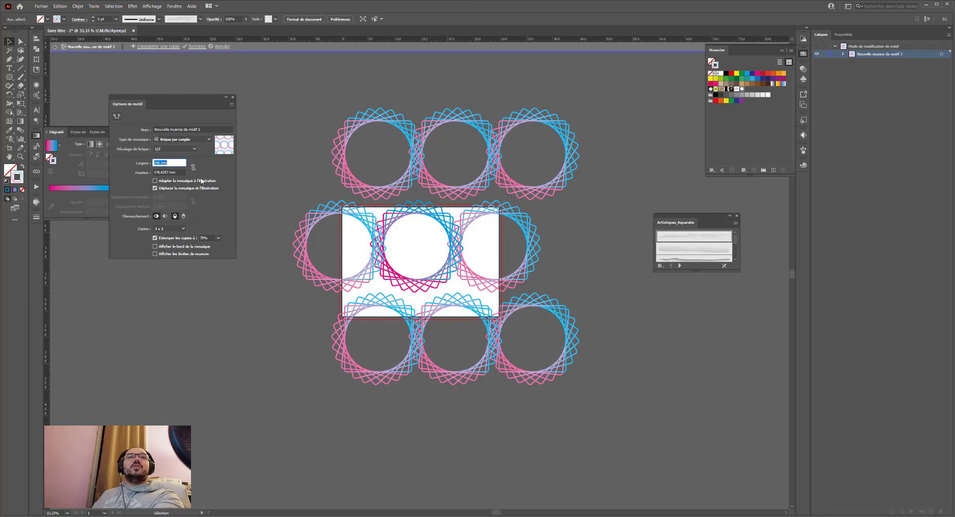
# Try the bottom-in-front and right-in-front overlap orders for the rosette tiles, and restore the original order
pyautogui.click(183, 217)
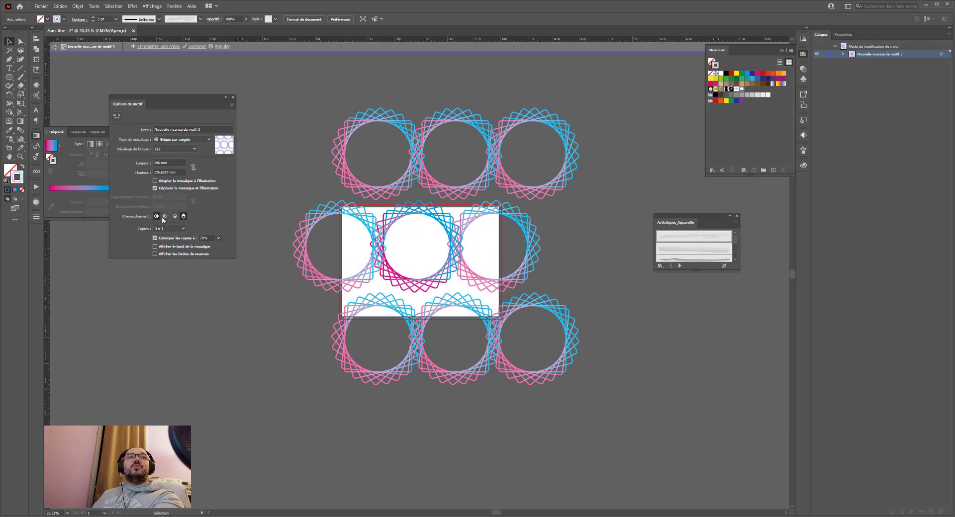
pyautogui.click(165, 216)
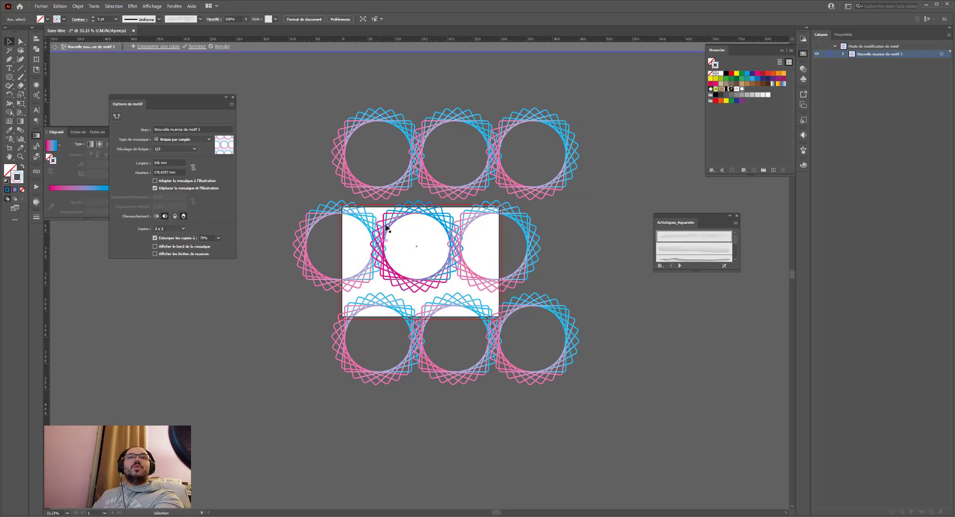
pyautogui.click(157, 217)
pyautogui.click(175, 217)
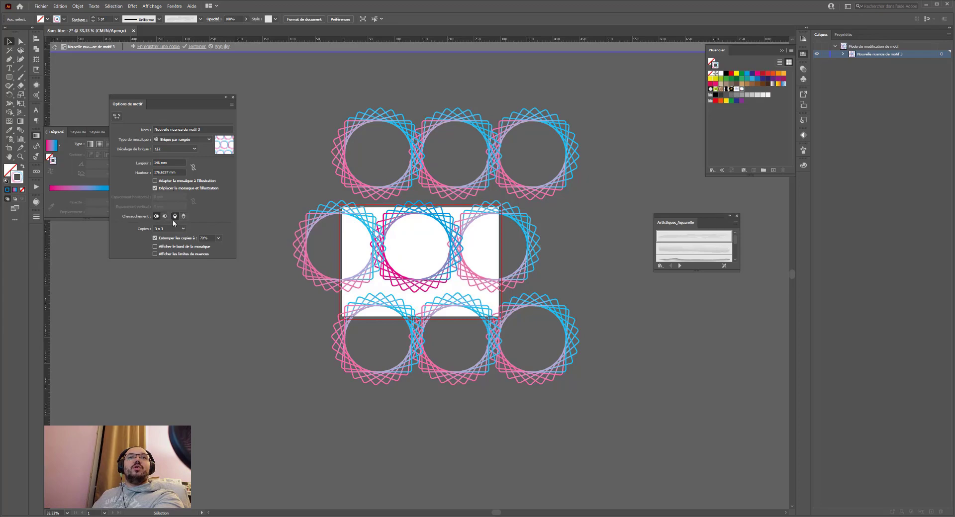
# Preview the rosette pattern with 5 x 7 copies and set the tile height to 154 mm
pyautogui.click(172, 229)
pyautogui.click(171, 318)
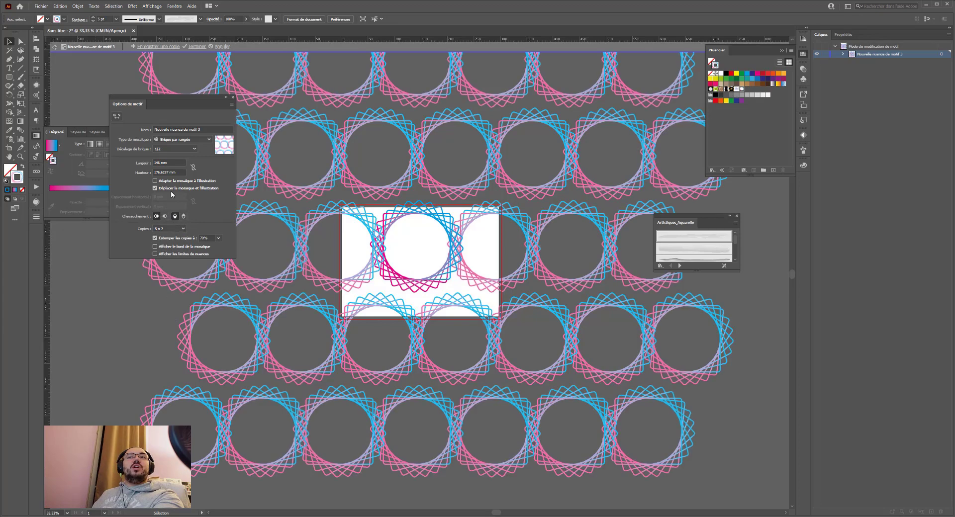
pyautogui.click(172, 171)
pyautogui.write('153')
pyautogui.press('Return')
pyautogui.press('Up')
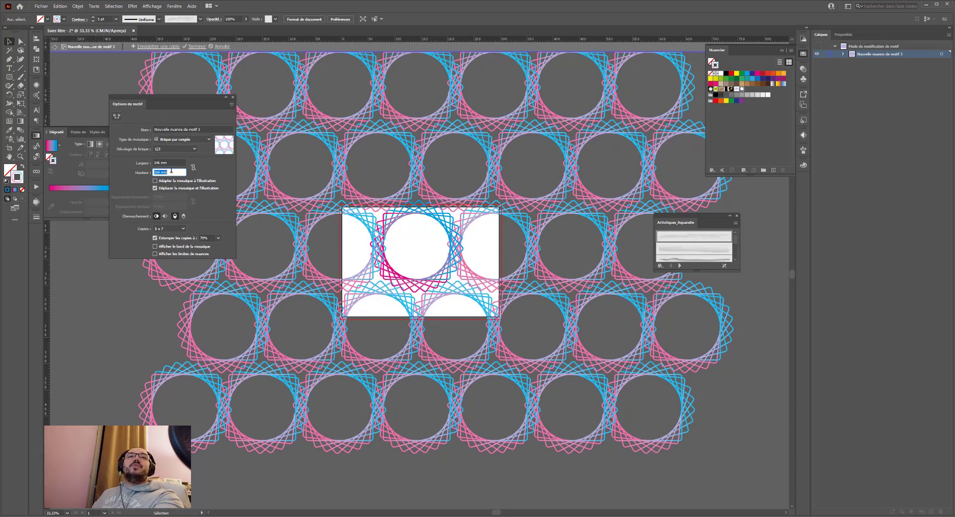
# Finish editing the rosette pattern and delete the rosette artwork from the artboard
pyautogui.click(118, 117)
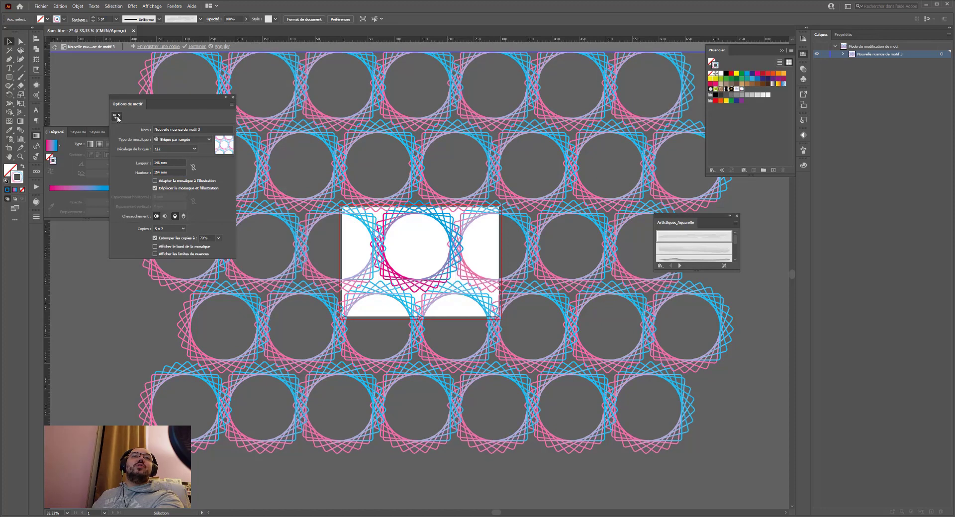
pyautogui.click(231, 97)
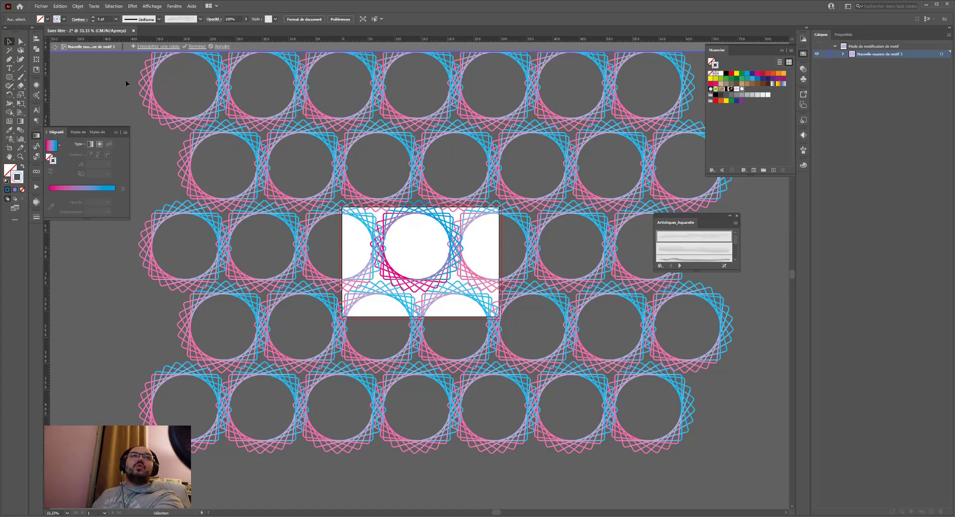
pyautogui.click(55, 46)
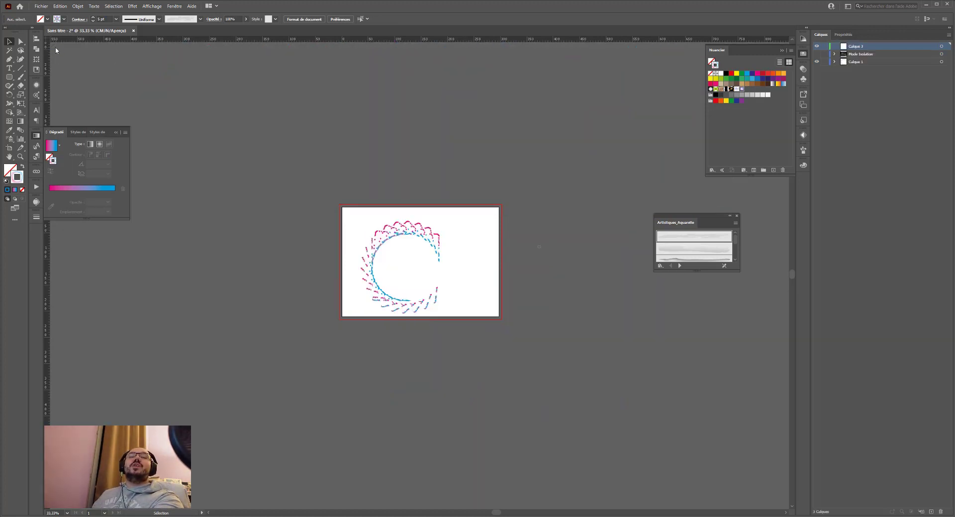
pyautogui.click(373, 228)
pyautogui.press('Delete')
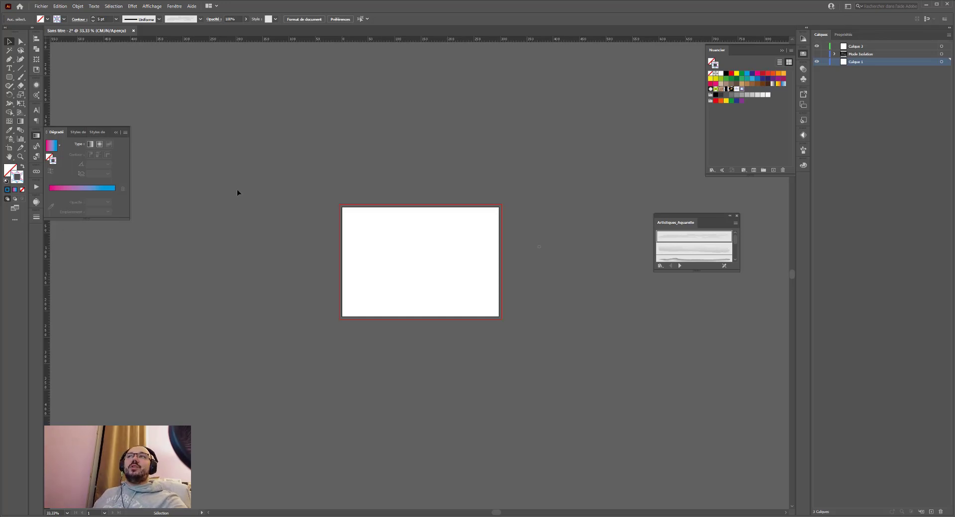
# Draw a rounded rectangle about 287 x 205 mm over the artboard and fill it with the pineapple pattern, without a stroke
pyautogui.click(727, 89)
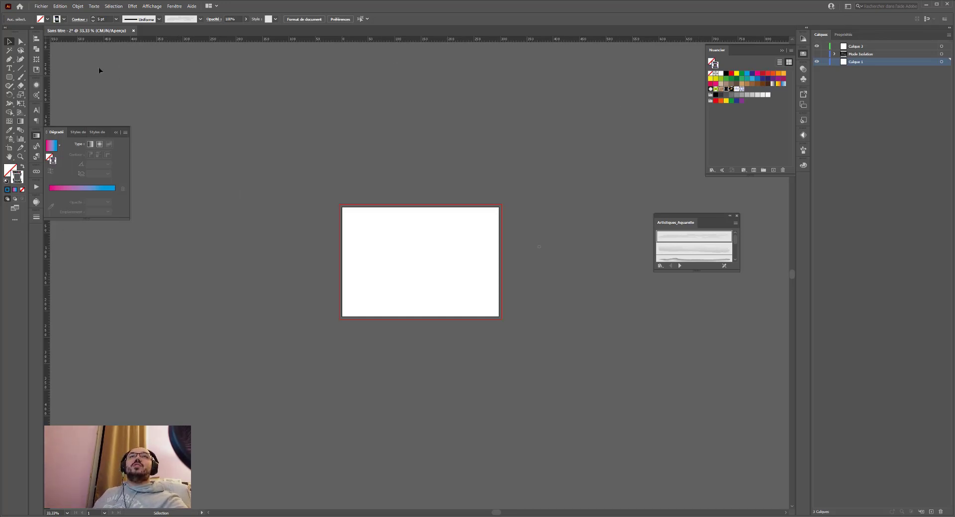
pyautogui.click(9, 77)
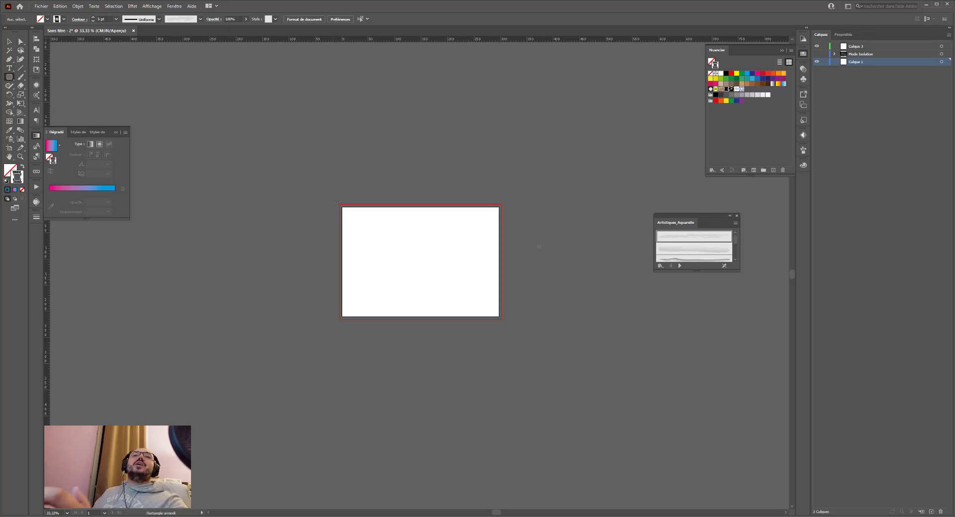
pyautogui.moveTo(343, 209); pyautogui.dragTo(493, 316)
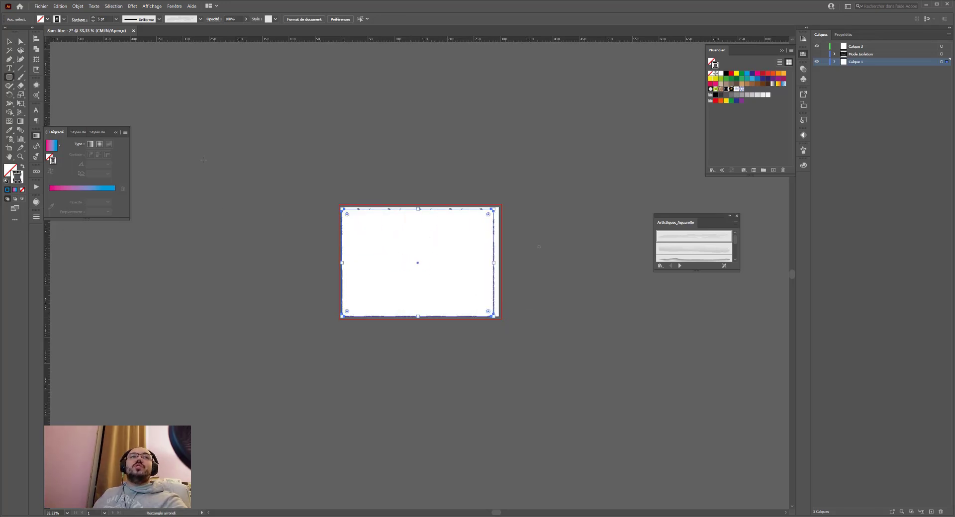
pyautogui.click(22, 166)
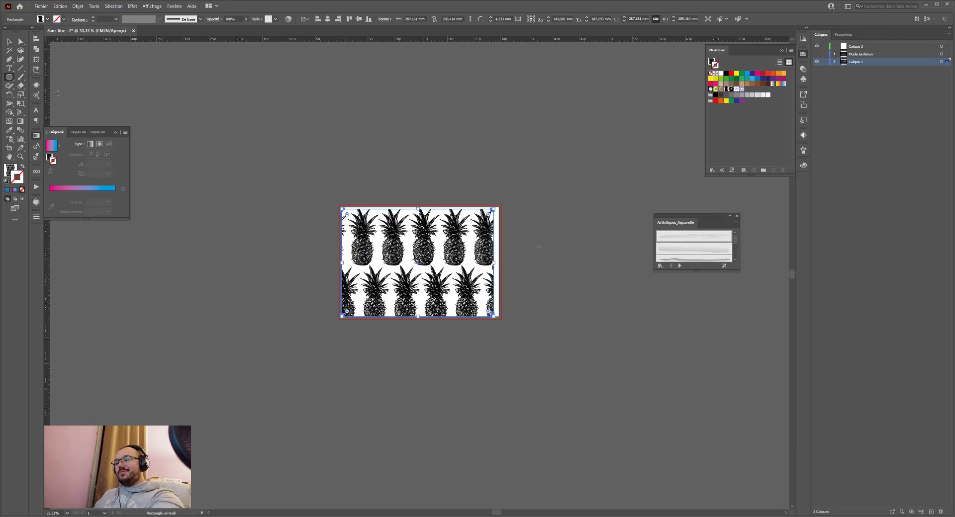